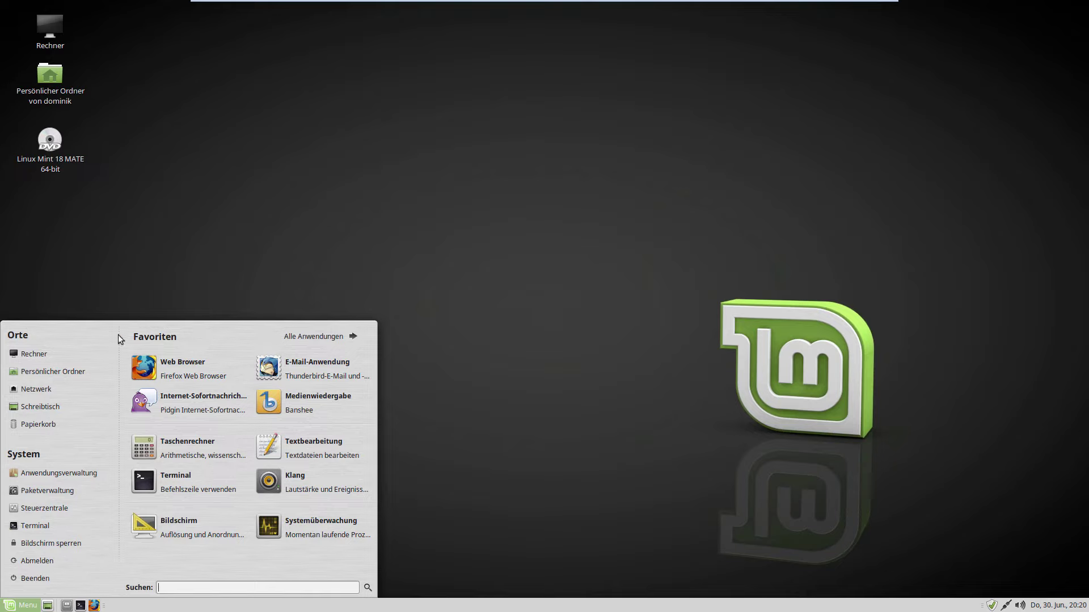
Step: Show all applications and look through the Büro, Grafik, Internet, Multimedia and Systemwerkzeuge categories
left_click(306, 338)
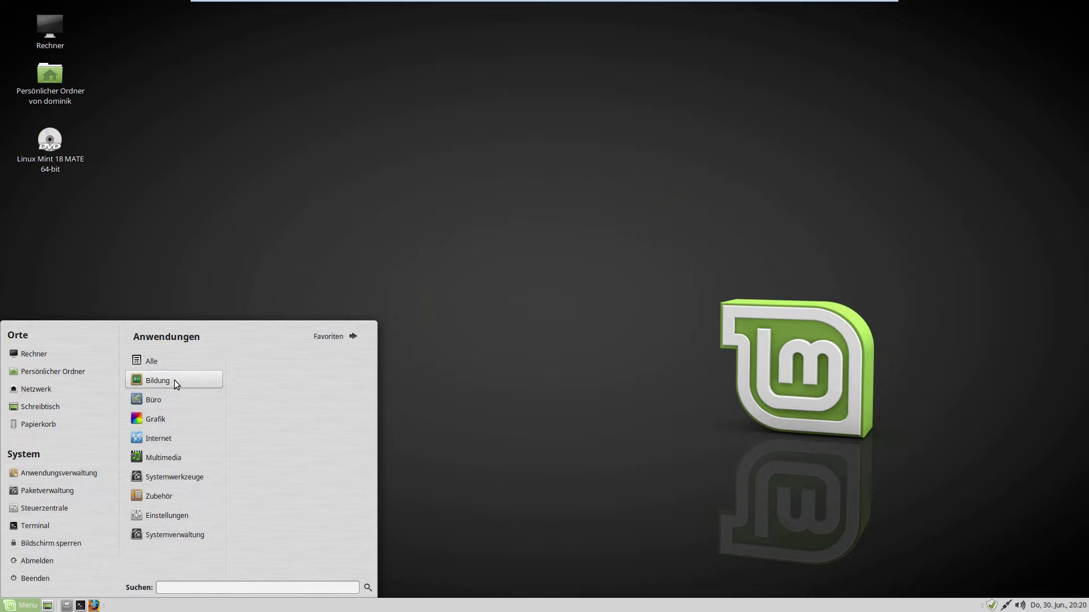
mouse_move(170, 399)
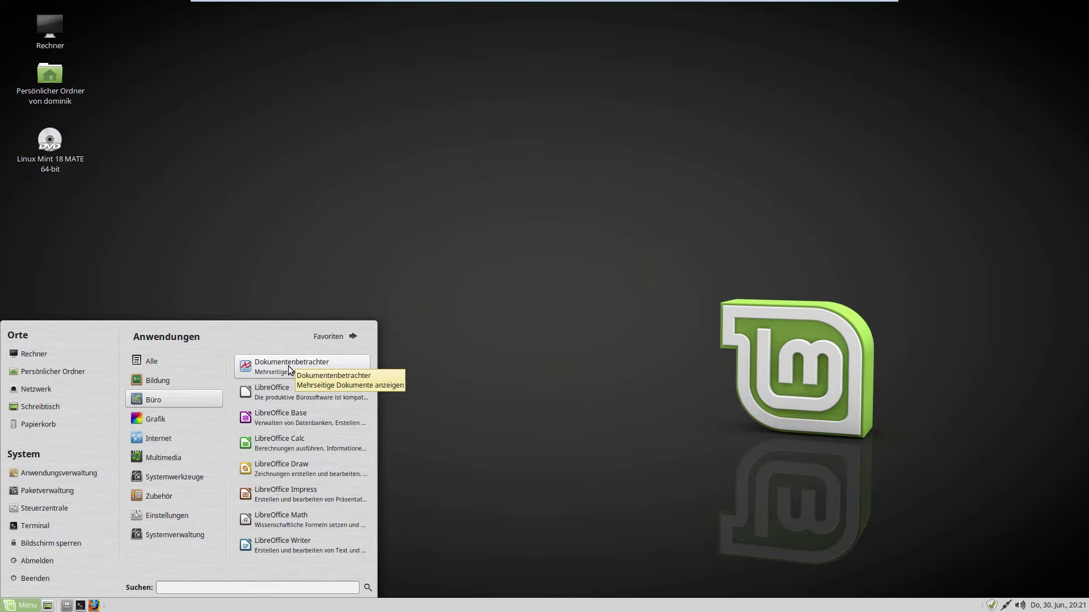
mouse_move(196, 418)
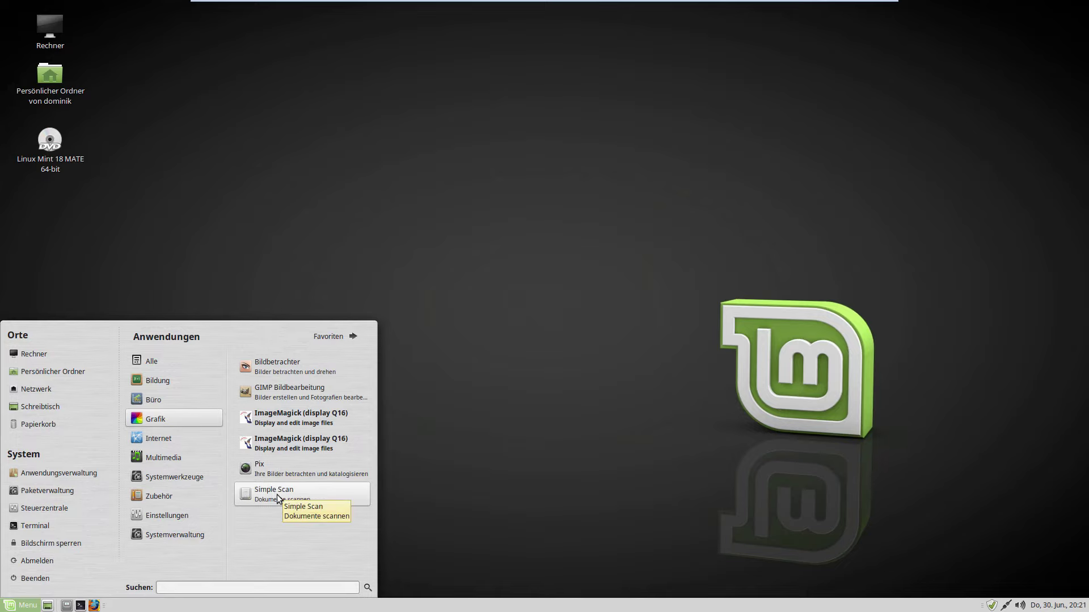
mouse_move(202, 440)
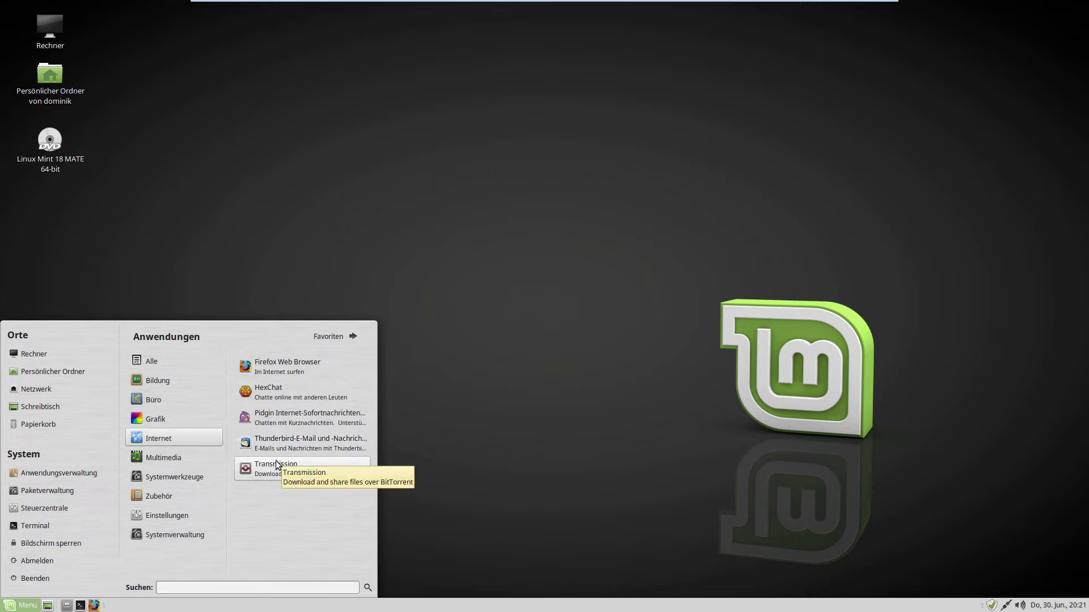
mouse_move(172, 461)
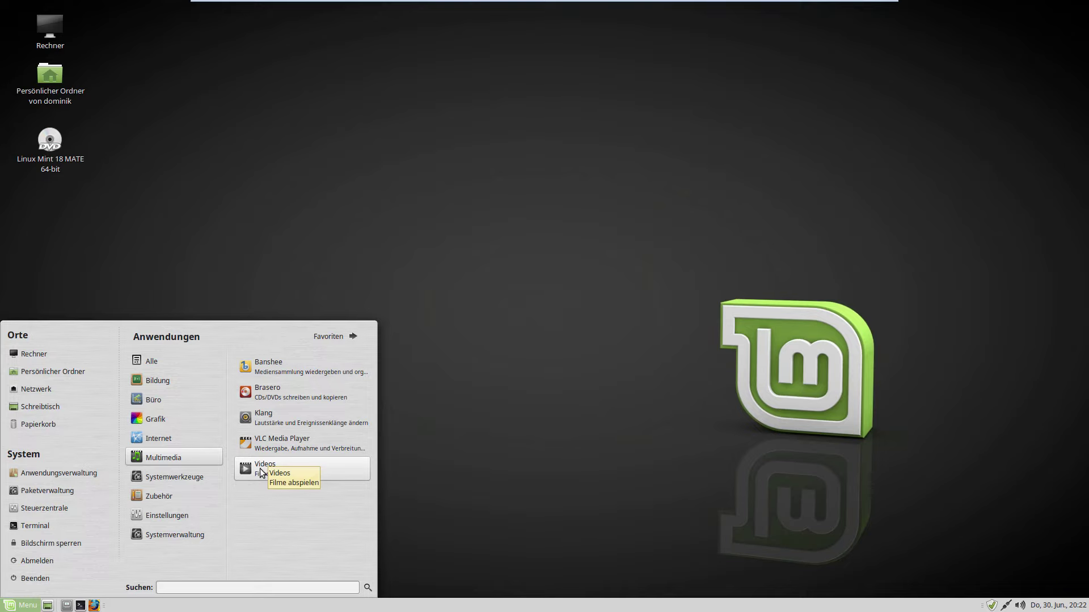
mouse_move(207, 477)
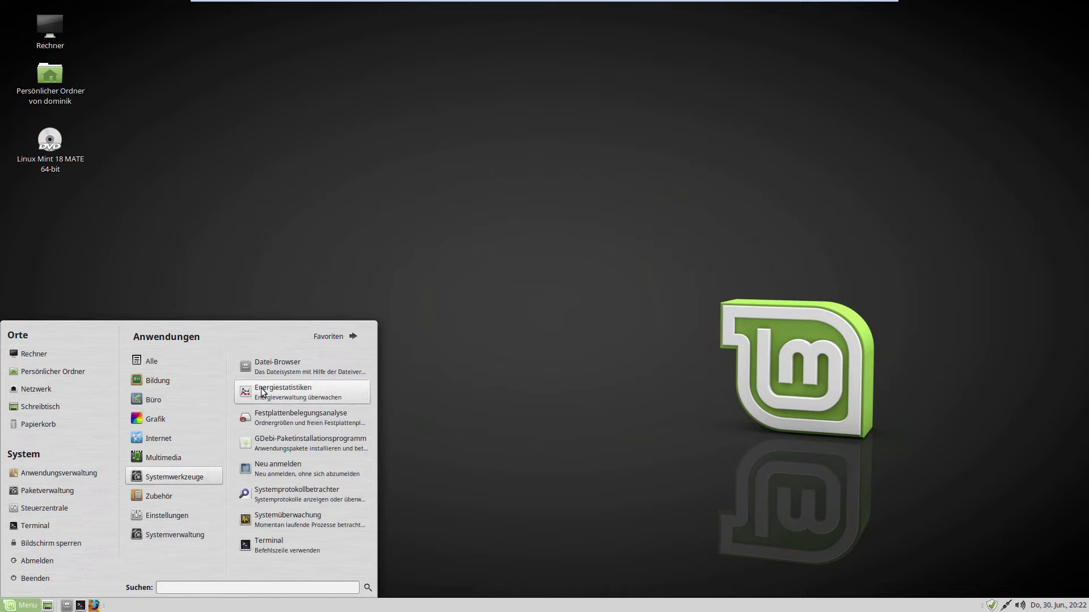
Step: Open the Datei-Browser, view the file manager's version information, and close the information dialog
left_click(283, 377)
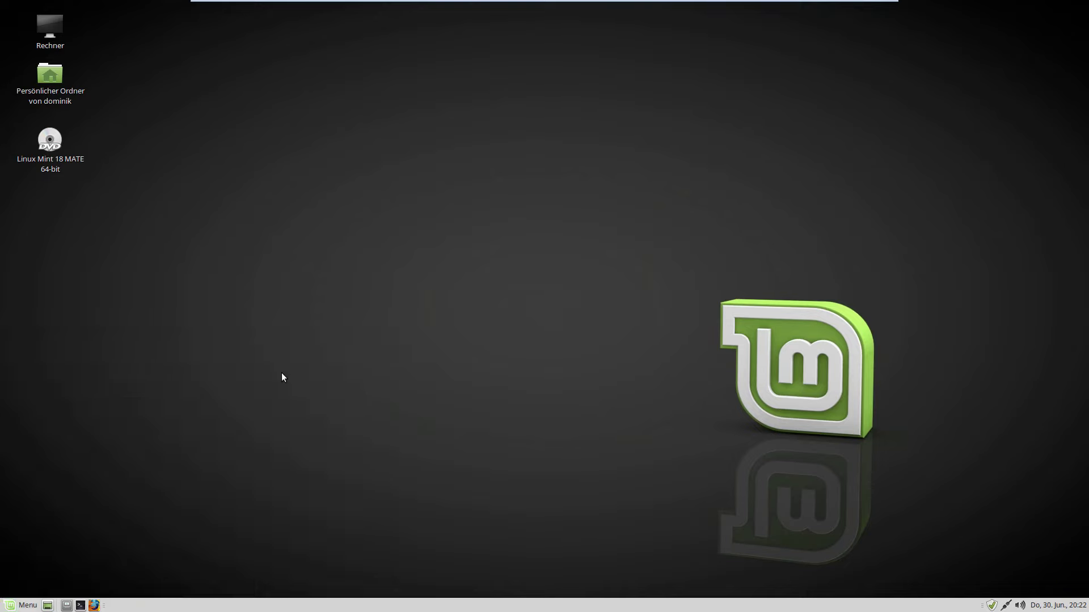
left_click(507, 161)
left_click(507, 184)
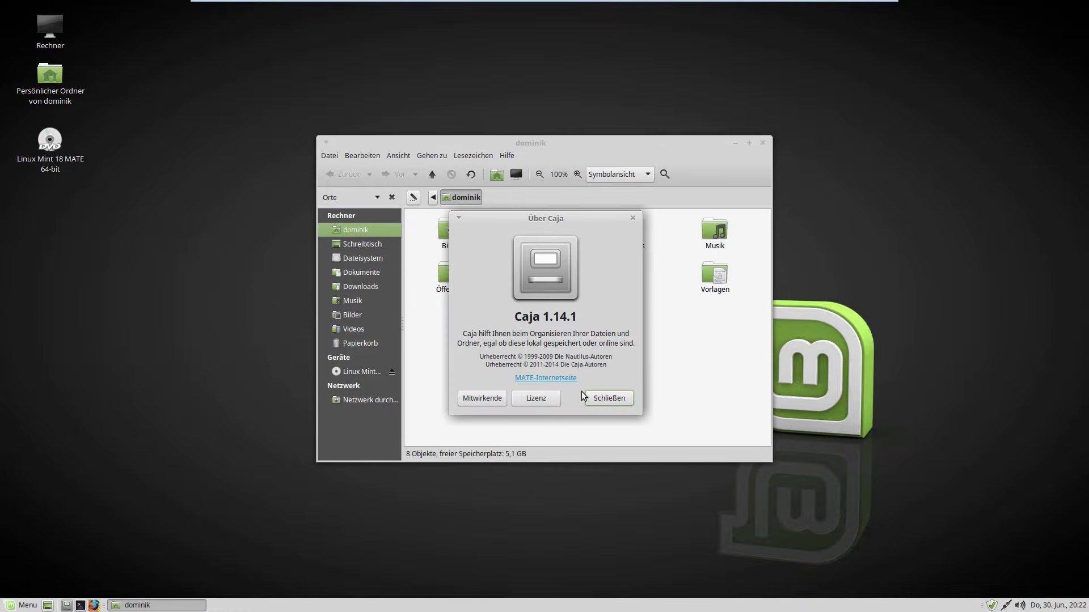
left_click(605, 399)
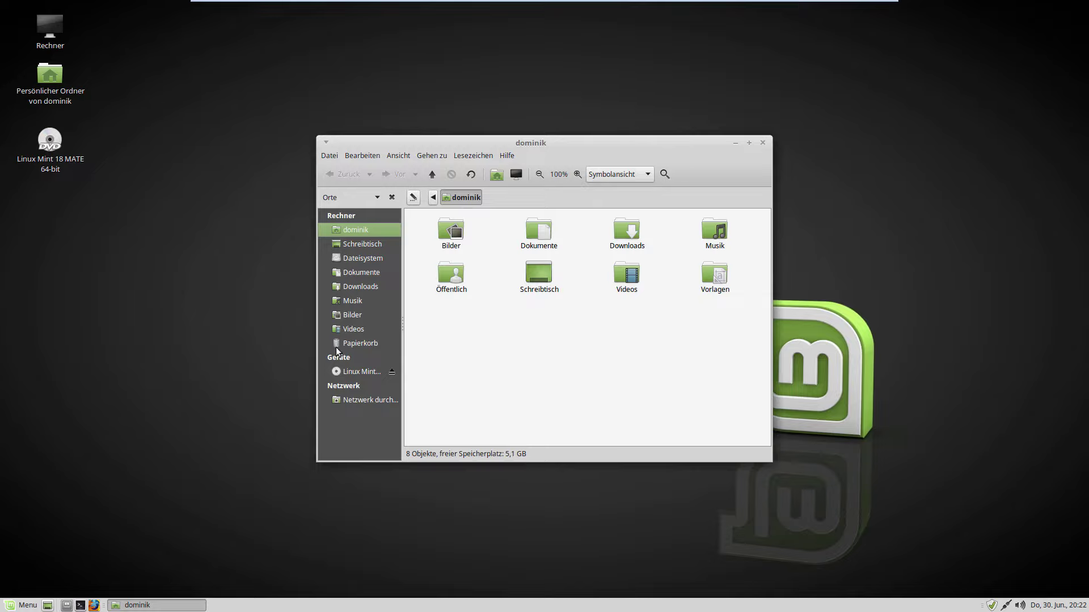
Step: Look through the file manager's menus and show the current location as an editable path, restoring the folder-button view
left_click(329, 155)
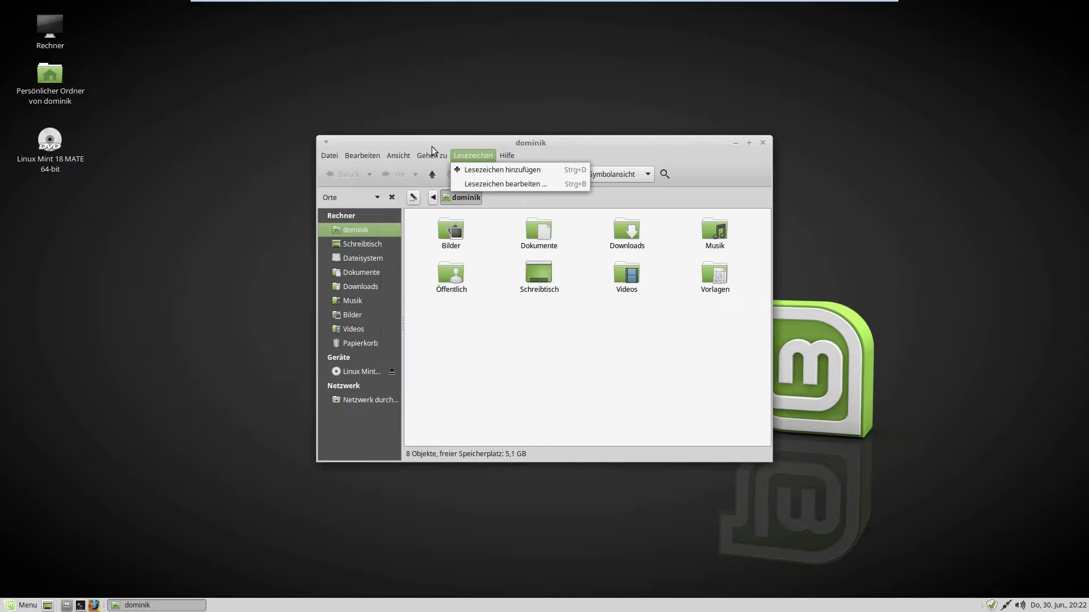
left_click(386, 134)
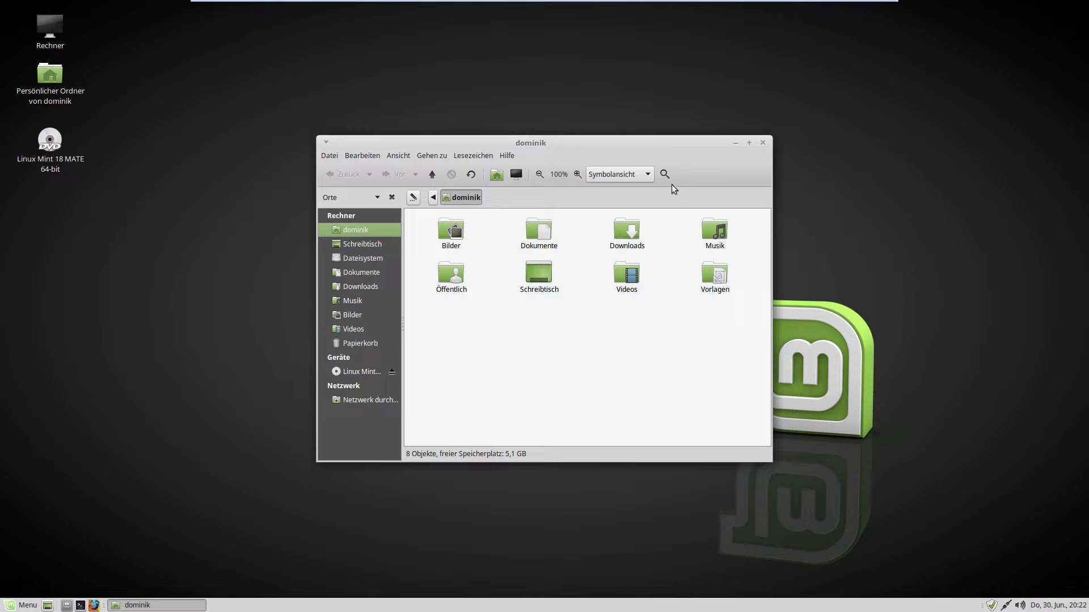
left_click(413, 196)
left_click(613, 197)
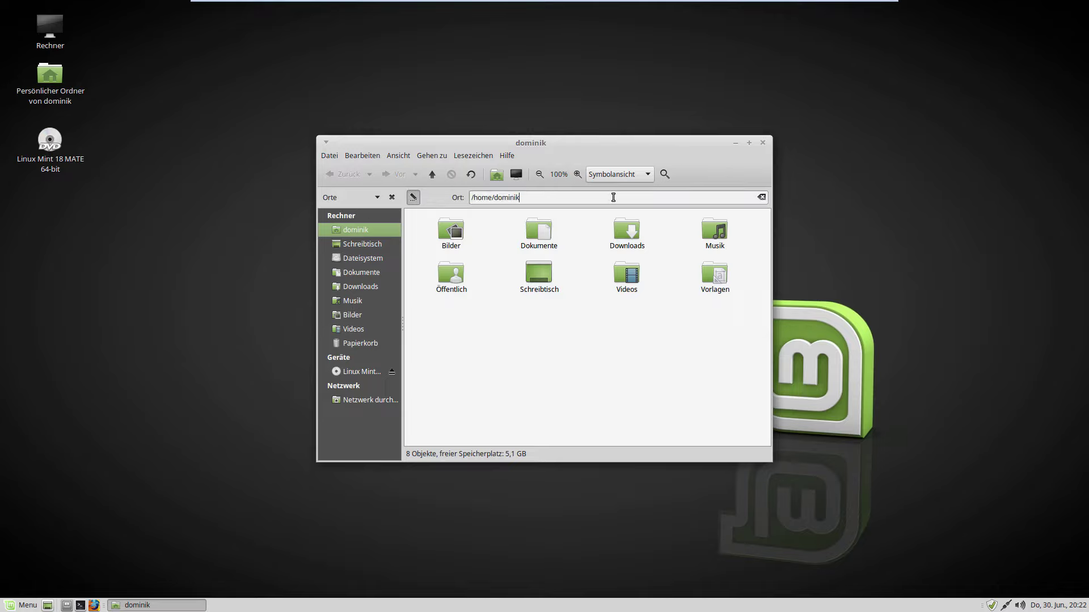
left_click(409, 200)
Step: View the Öffentlich folder, return to the home folder, and close the file manager
double_click(447, 290)
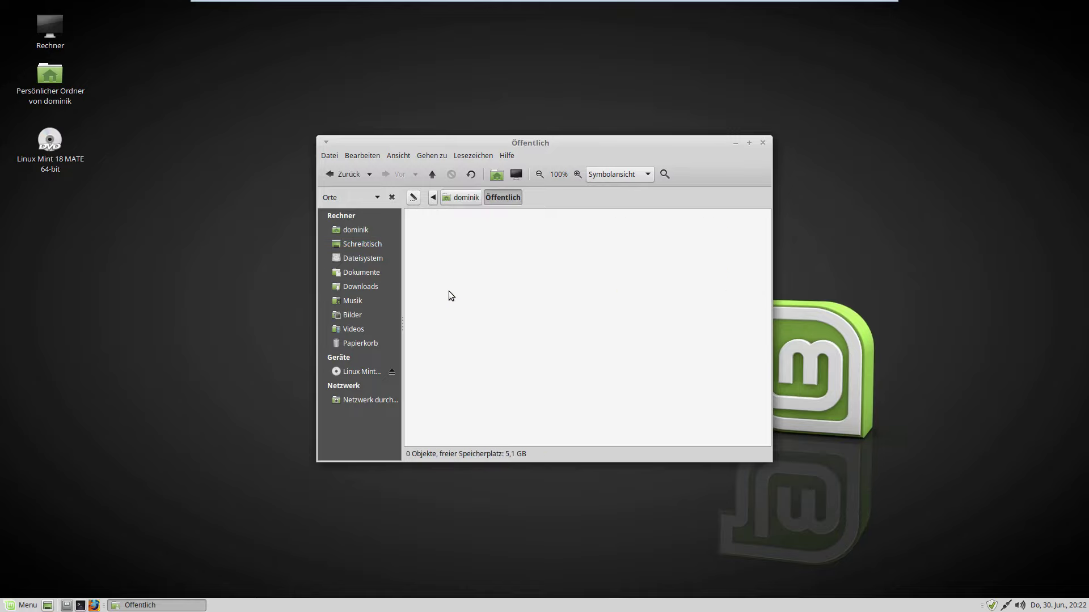
left_click(460, 198)
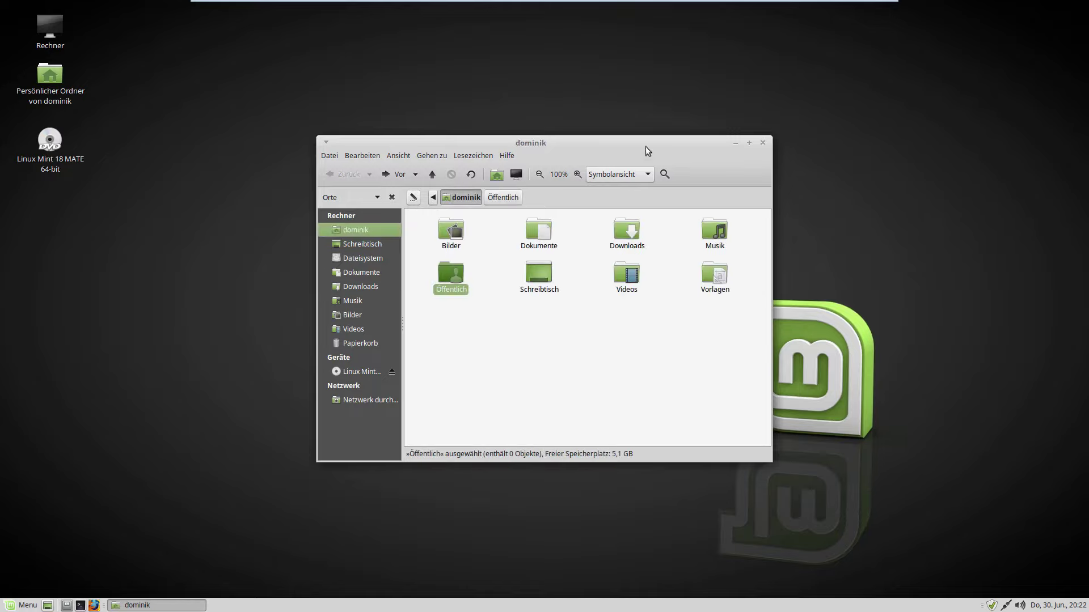
left_click(761, 142)
Step: Look through the Systemwerkzeuge applications and open Systemüberwachung
left_click(23, 605)
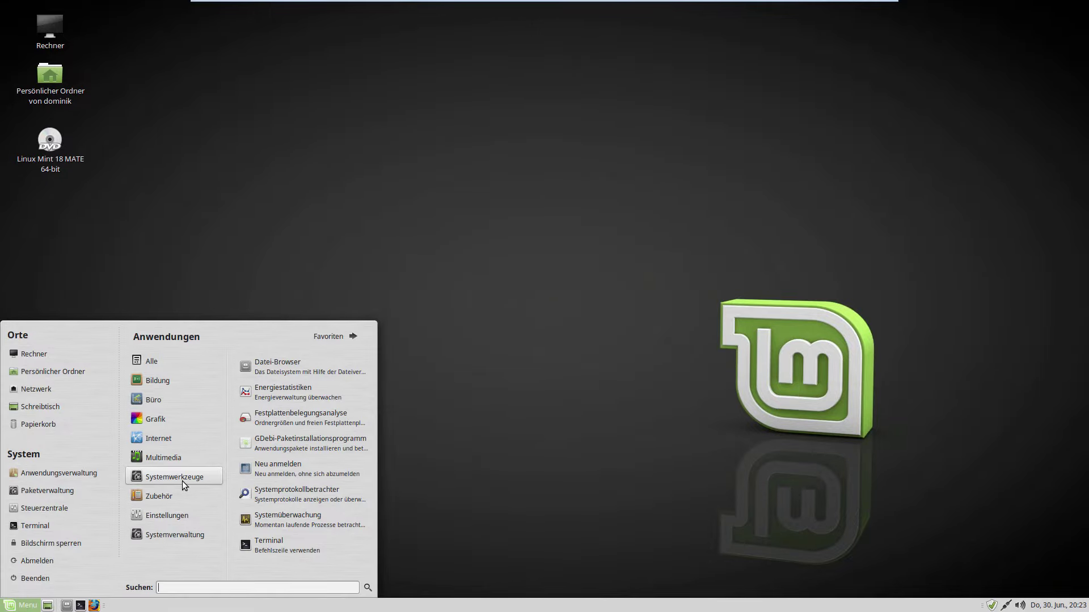
double_click(25, 606)
left_click(26, 605)
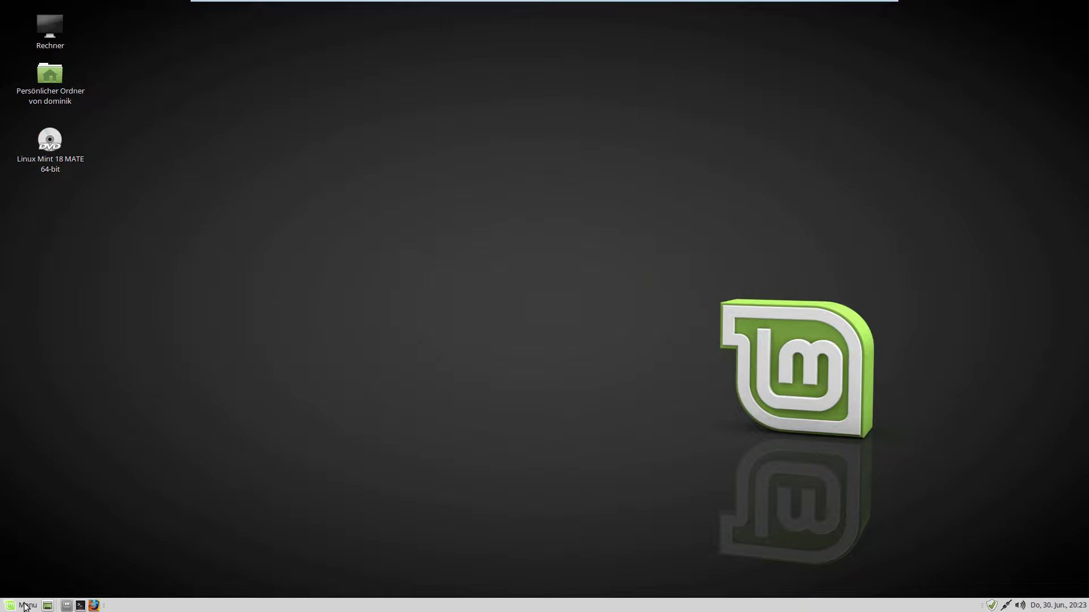
left_click(26, 605)
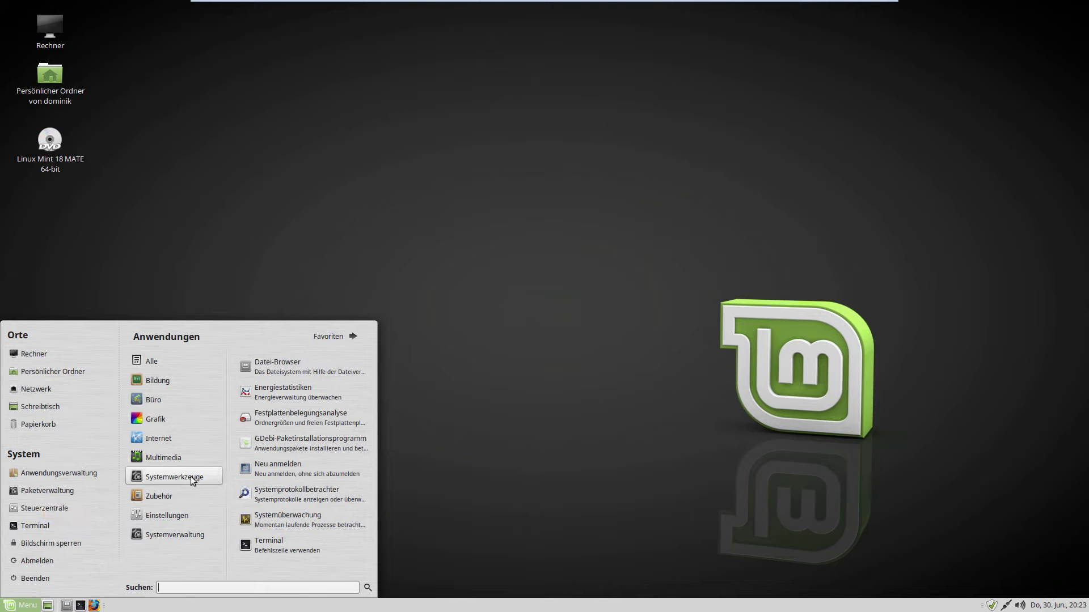
mouse_move(170, 458)
mouse_move(210, 478)
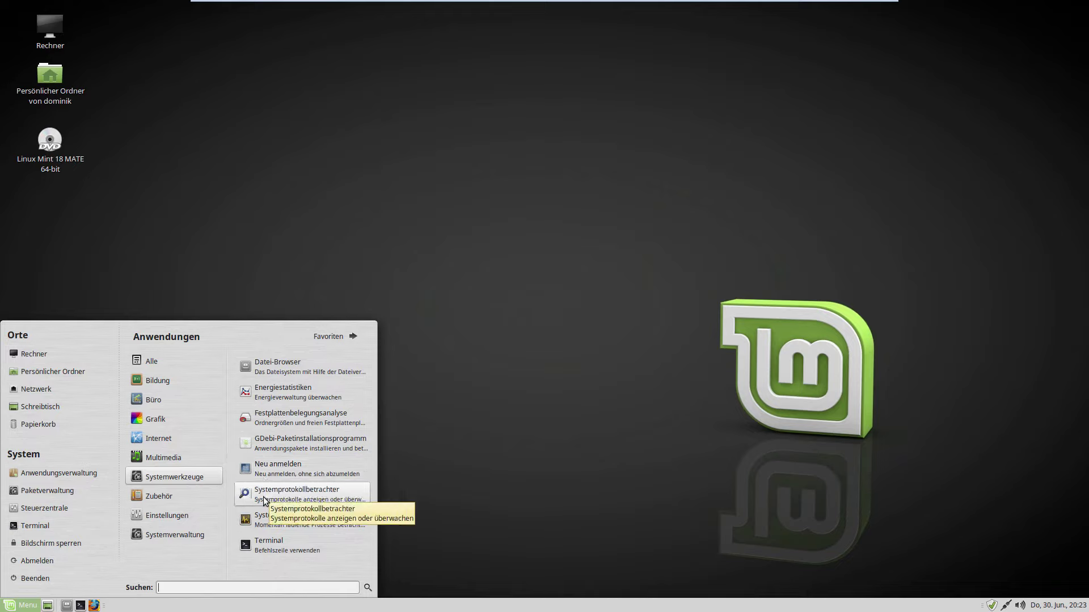
left_click(286, 527)
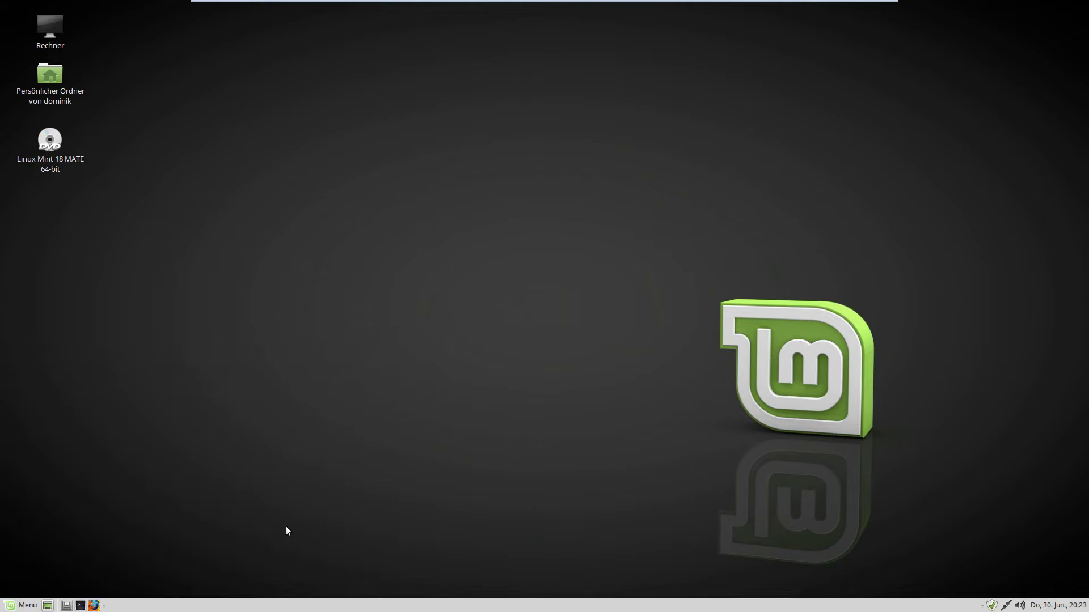
Step: Move the Systemüberwachung window further onto the desktop, examine the system's version details, and close the window
left_click_drag(226, 40, 454, 184)
left_click(289, 214)
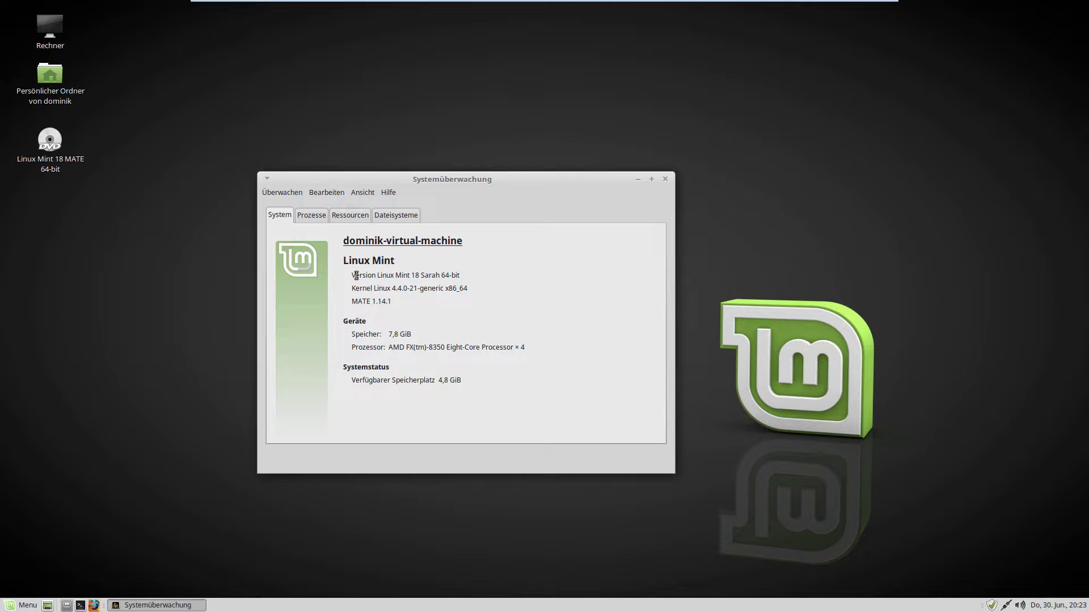
left_click_drag(356, 275, 491, 274)
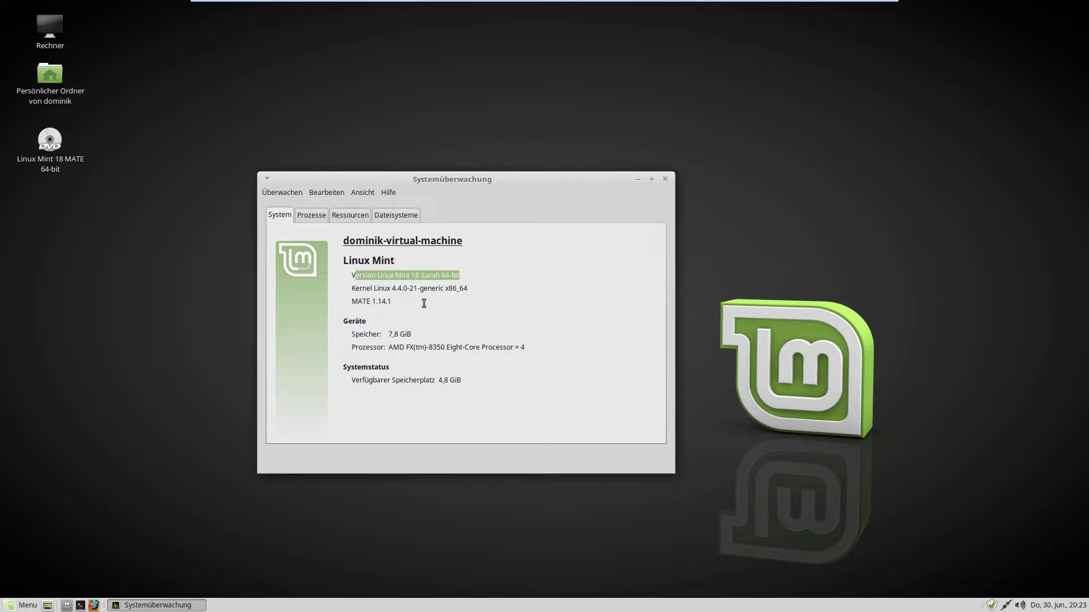
left_click(391, 303)
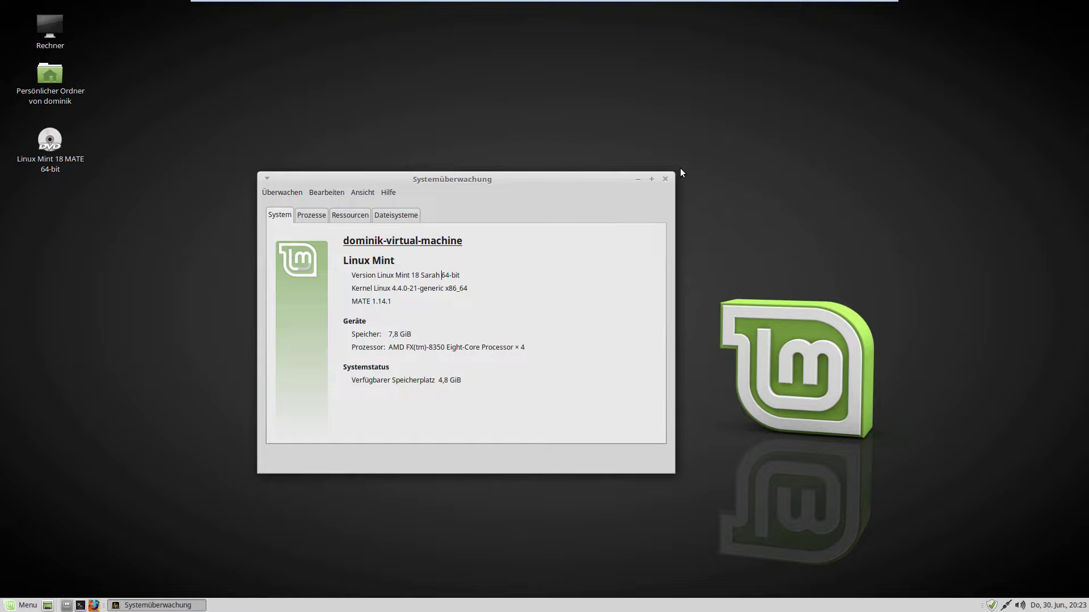
left_click(665, 179)
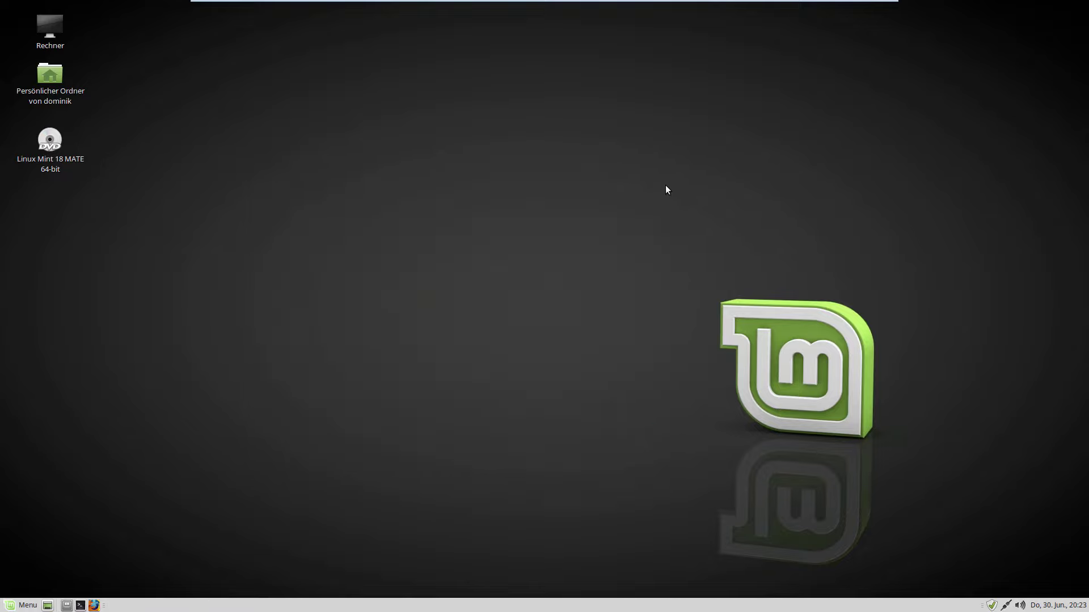
Step: Open the MATE-Auswahldialog from the Zubehör applications and sample the dark colour of the desktop background
left_click(27, 605)
mouse_move(175, 503)
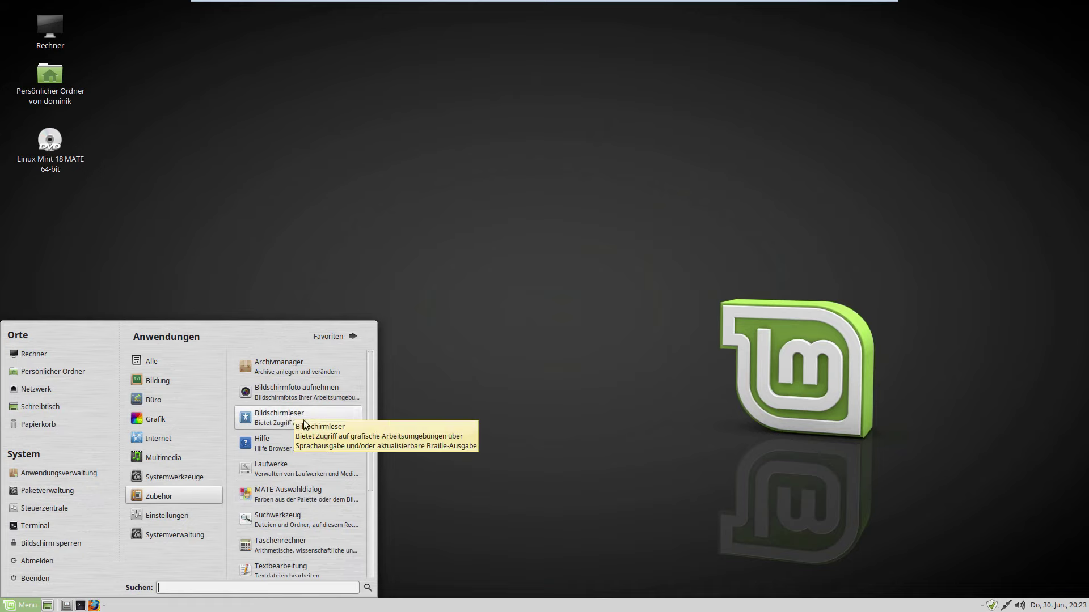
left_click(305, 493)
left_click(502, 361)
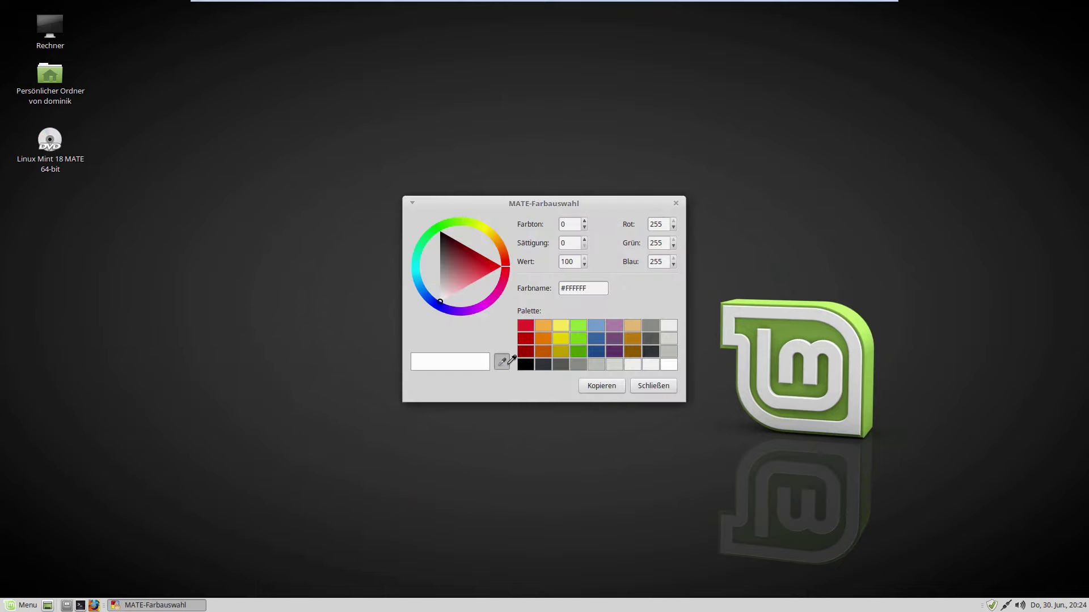
left_click(284, 319)
Step: Sample a colour from the upper edge of the Mint logo on the wallpaper and close the colour chooser
left_click(499, 362)
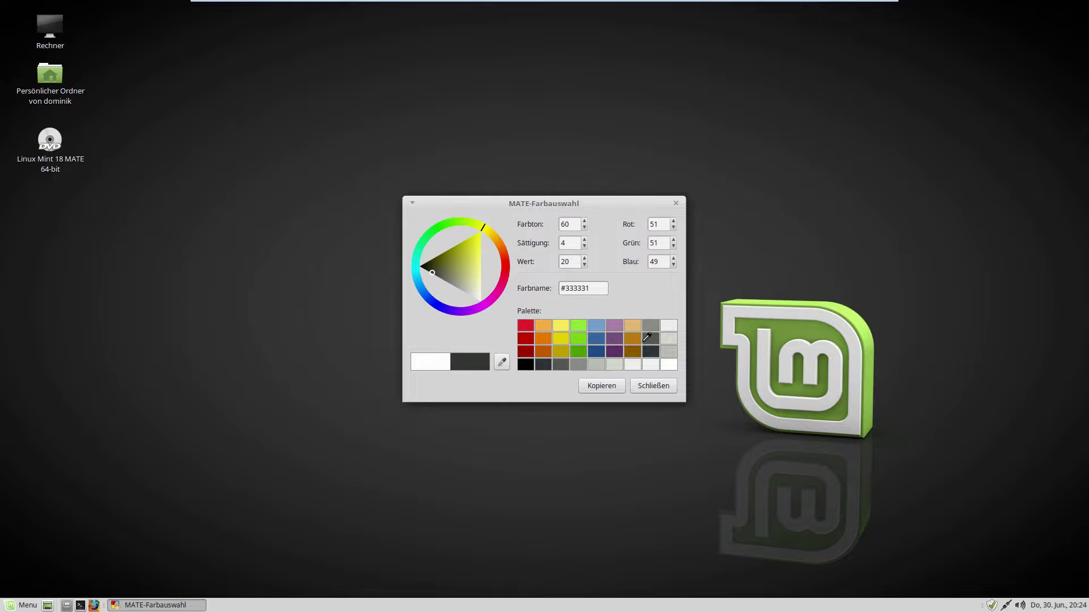
left_click(803, 306)
left_click(598, 288)
left_click(649, 390)
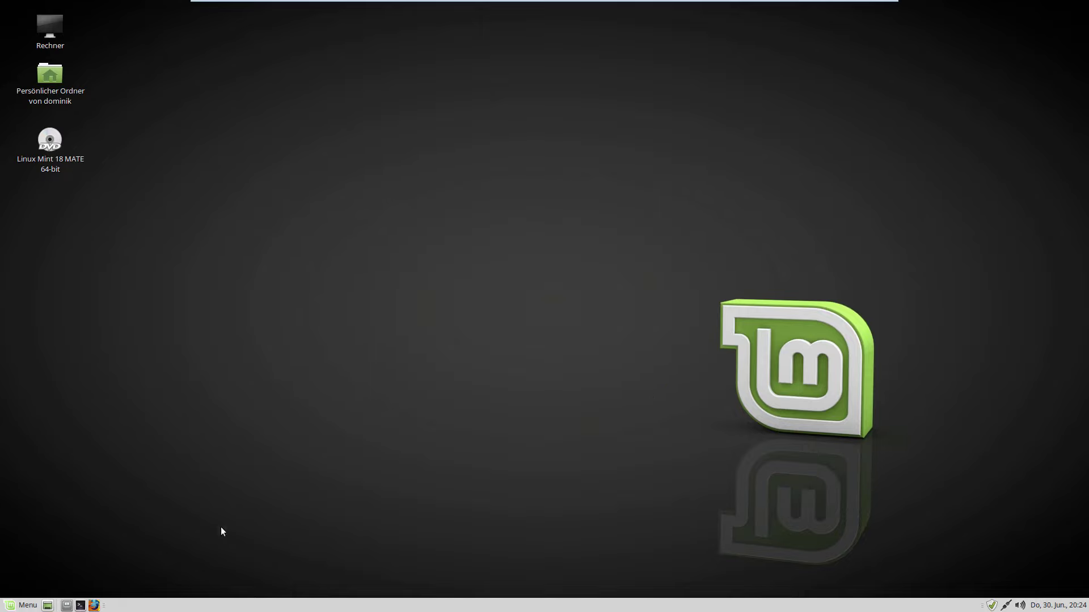
Step: Look through the remaining Zubehör applications down to Wörterbuch and view the Einstellungen category
left_click(23, 606)
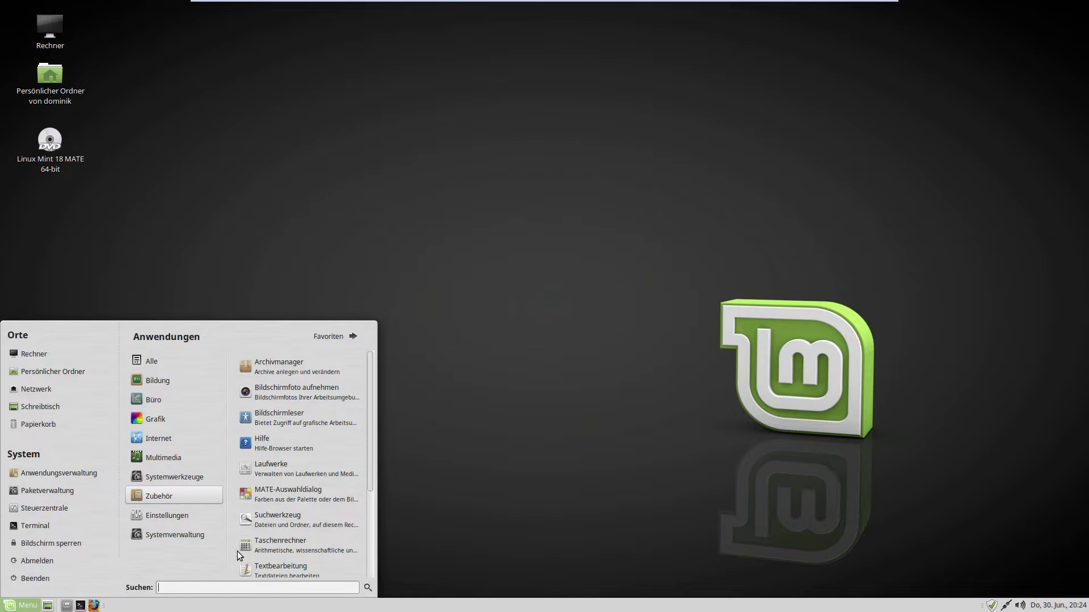
scroll(287, 548, "down", 2)
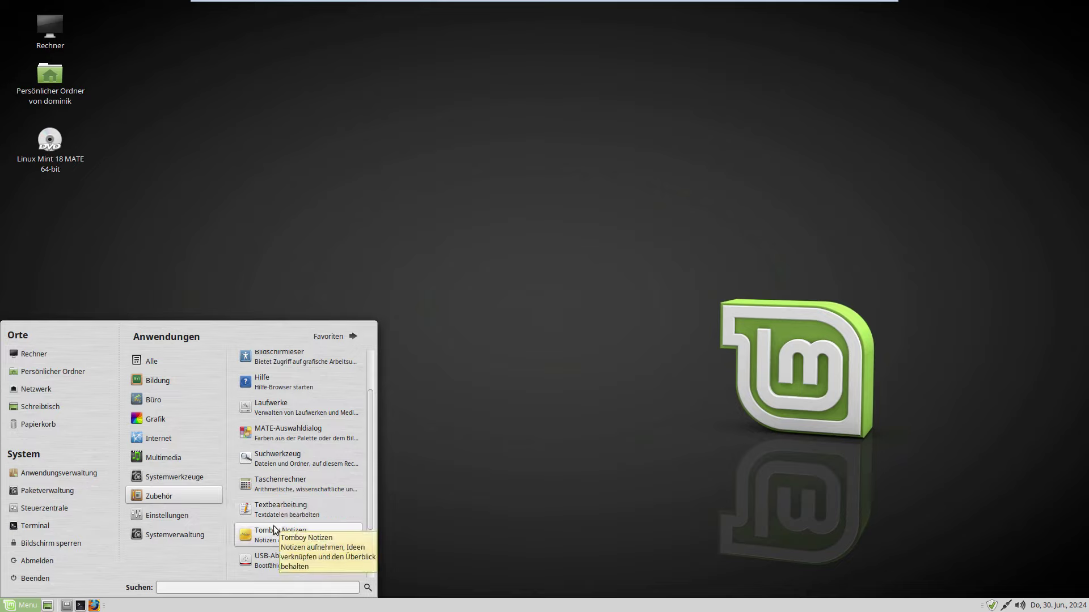
scroll(273, 526, "down", 3)
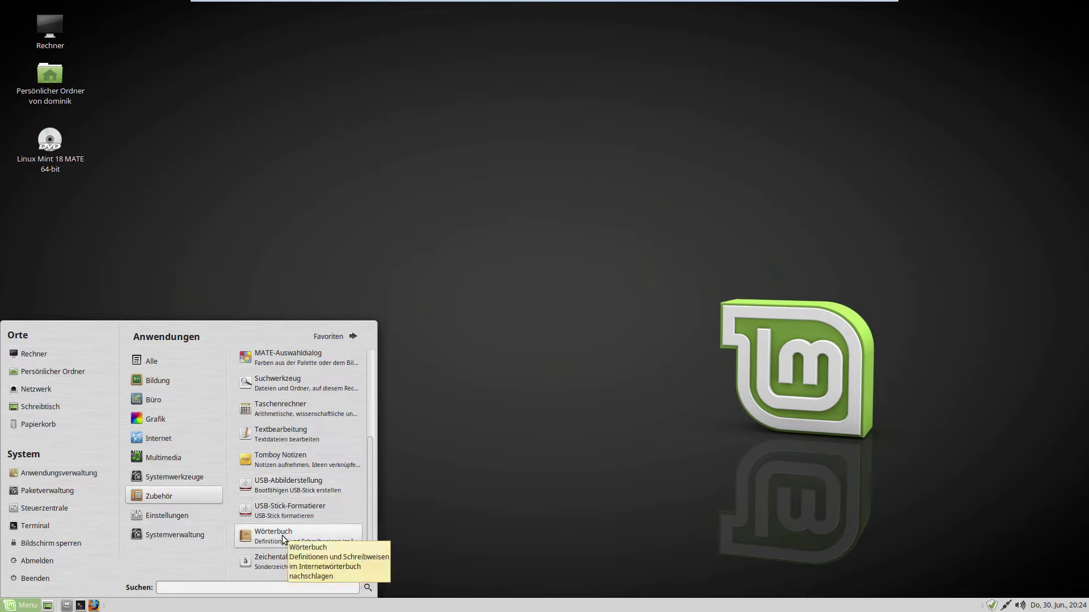
mouse_move(193, 513)
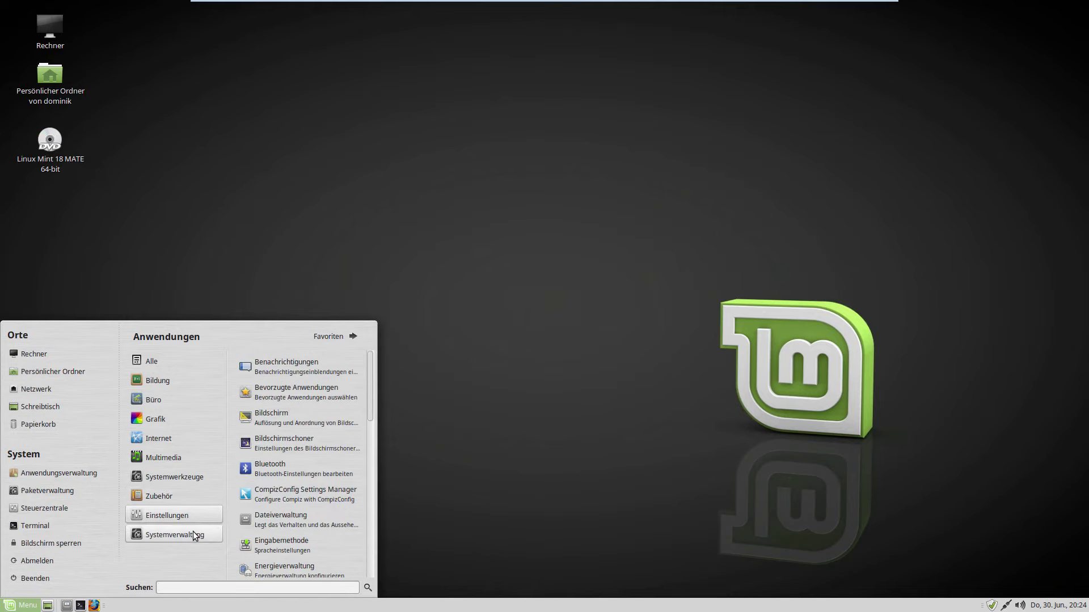
Step: Open the Anmeldefenster settings from Systemverwaltung, authorising with the account password, and look through the login themes
mouse_move(193, 533)
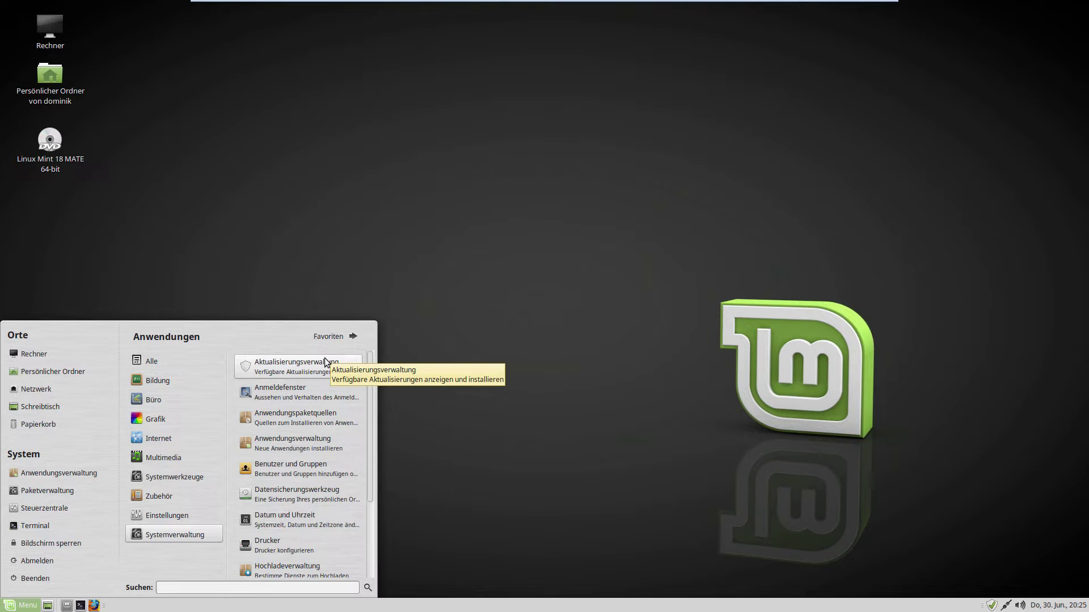
left_click(289, 400)
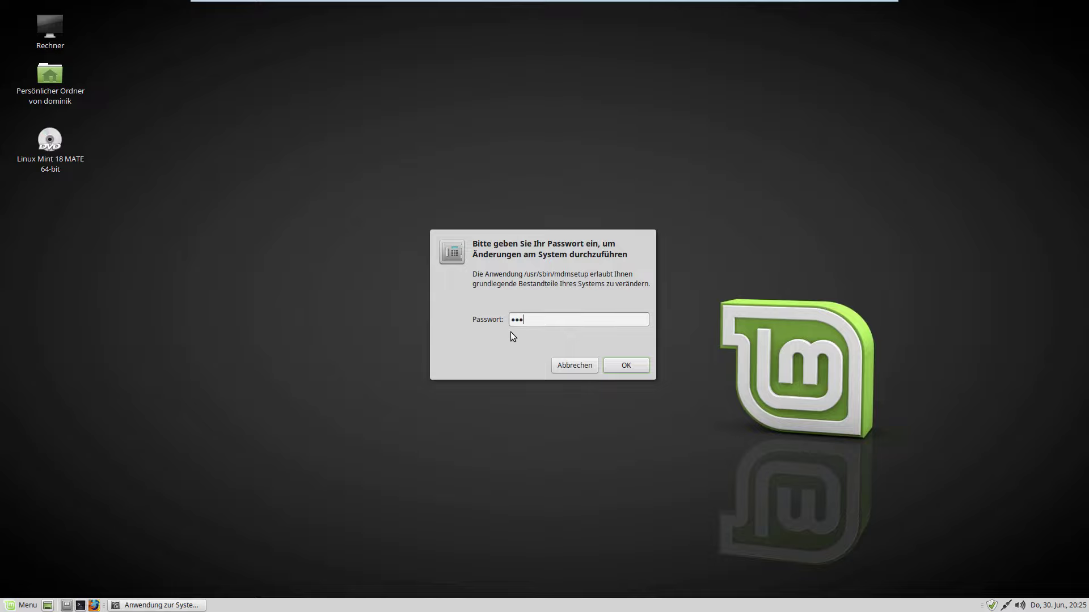
type("*****")
key("Return")
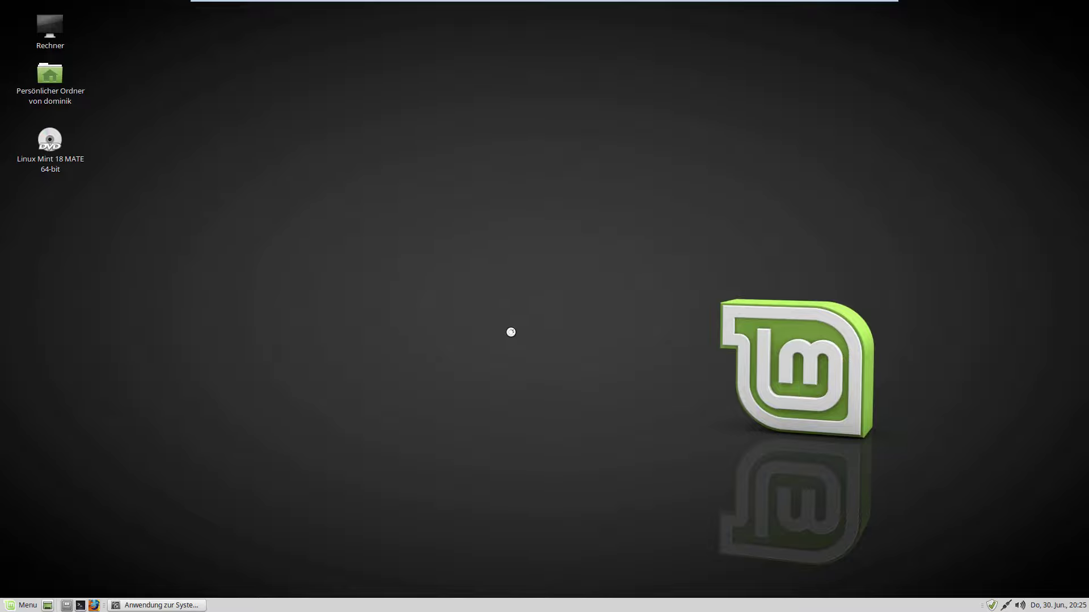
scroll(576, 213, "down", 5)
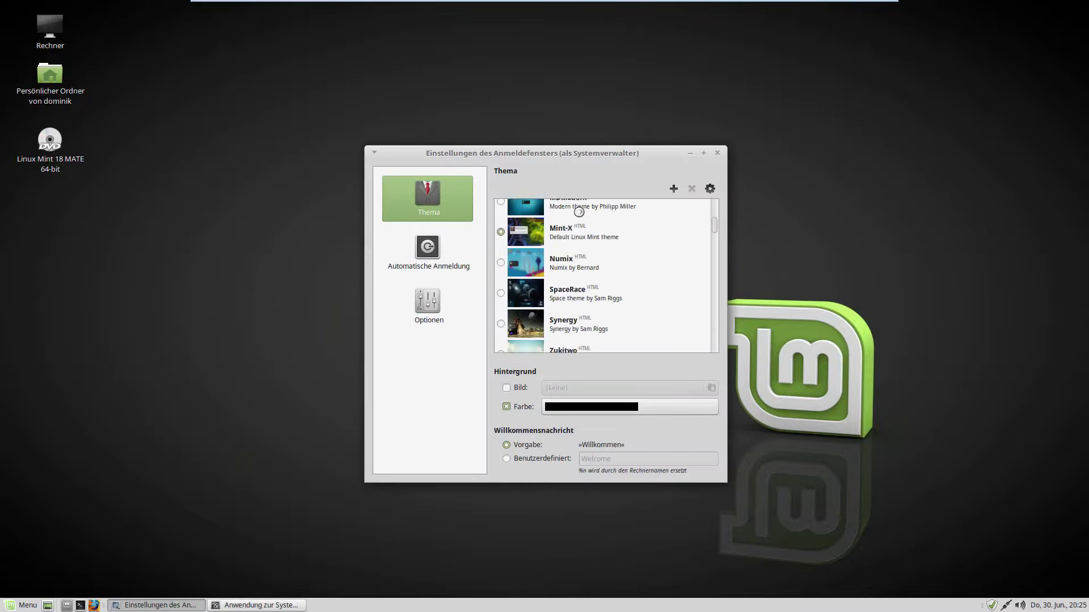
Step: Look through the remaining login themes and the Optionen page, and close the Anmeldefenster settings
scroll(578, 212, "down", 10)
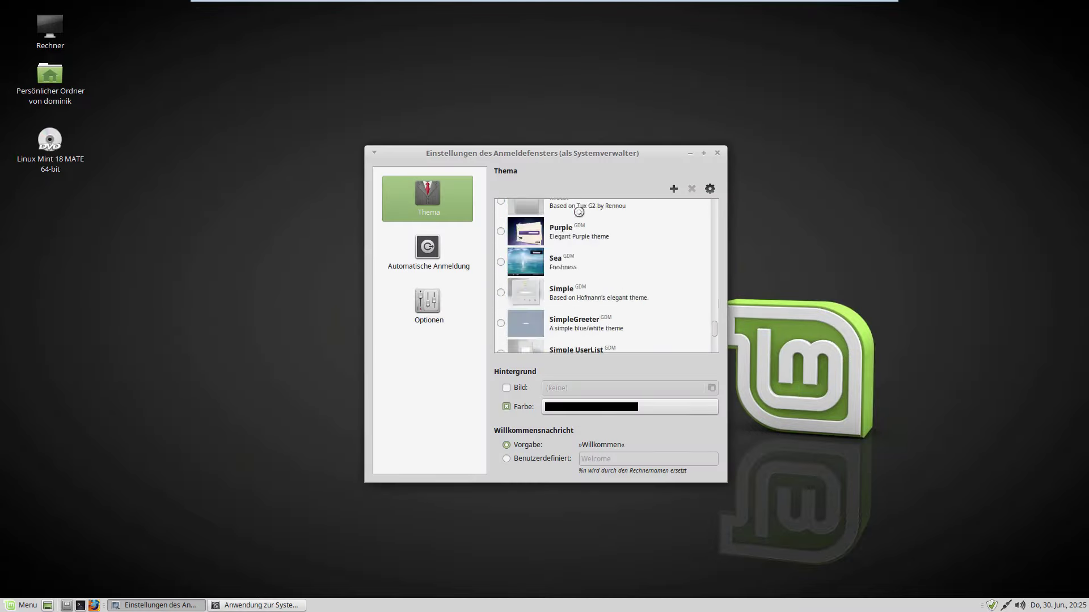
scroll(578, 212, "down", 5)
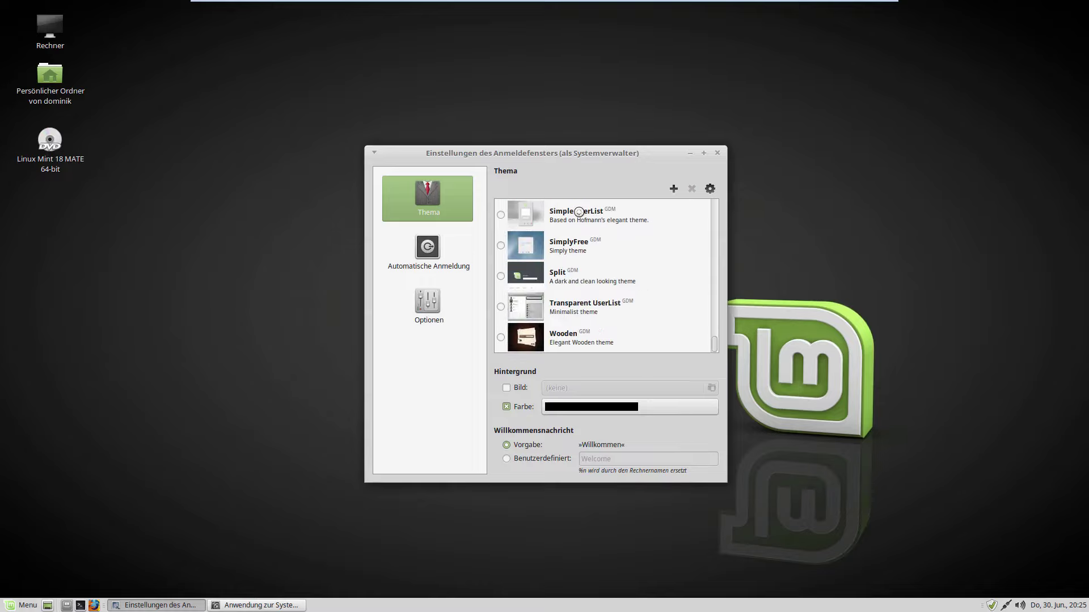
scroll(577, 239, "up", 15)
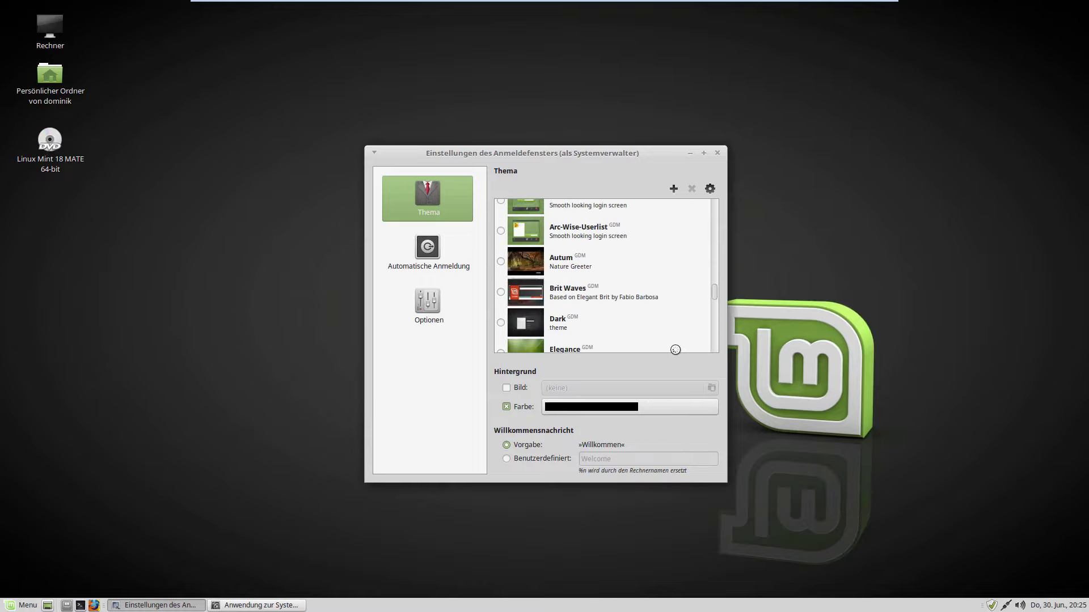
scroll(674, 349, "down", 10)
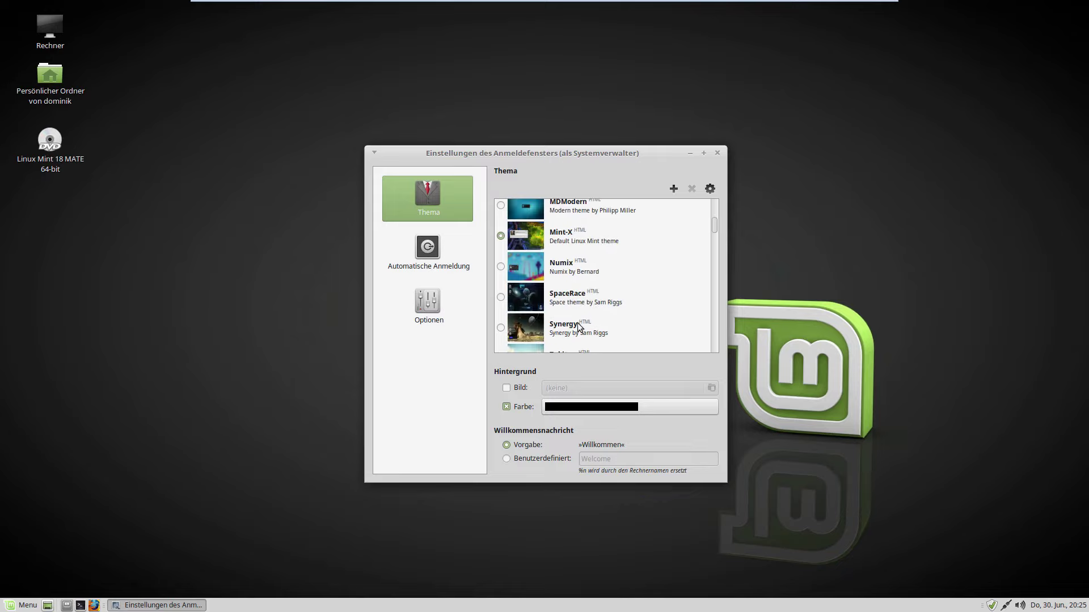
left_click(434, 307)
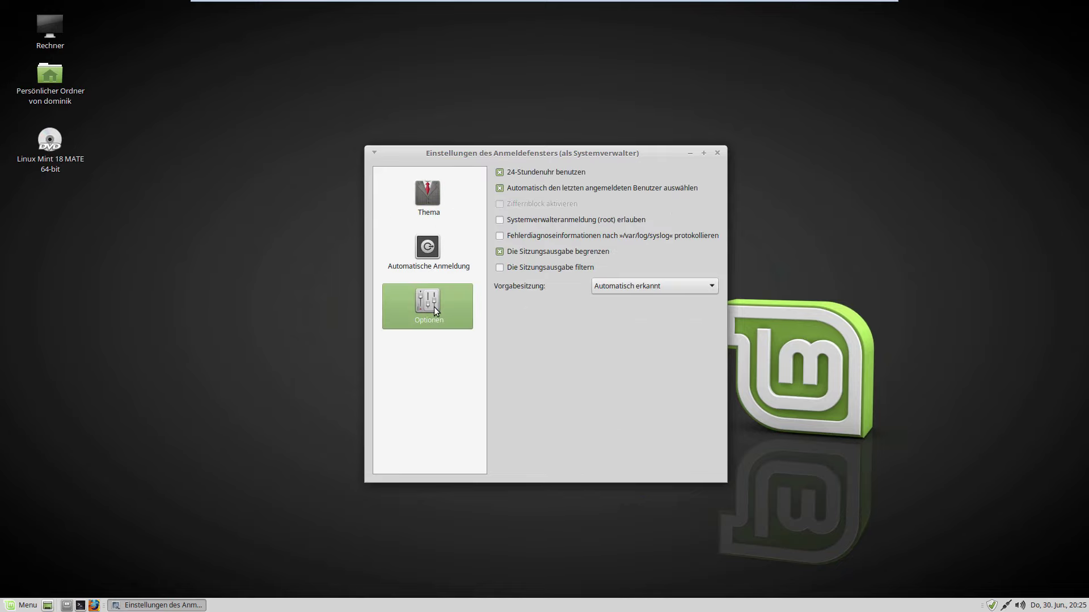
left_click(716, 153)
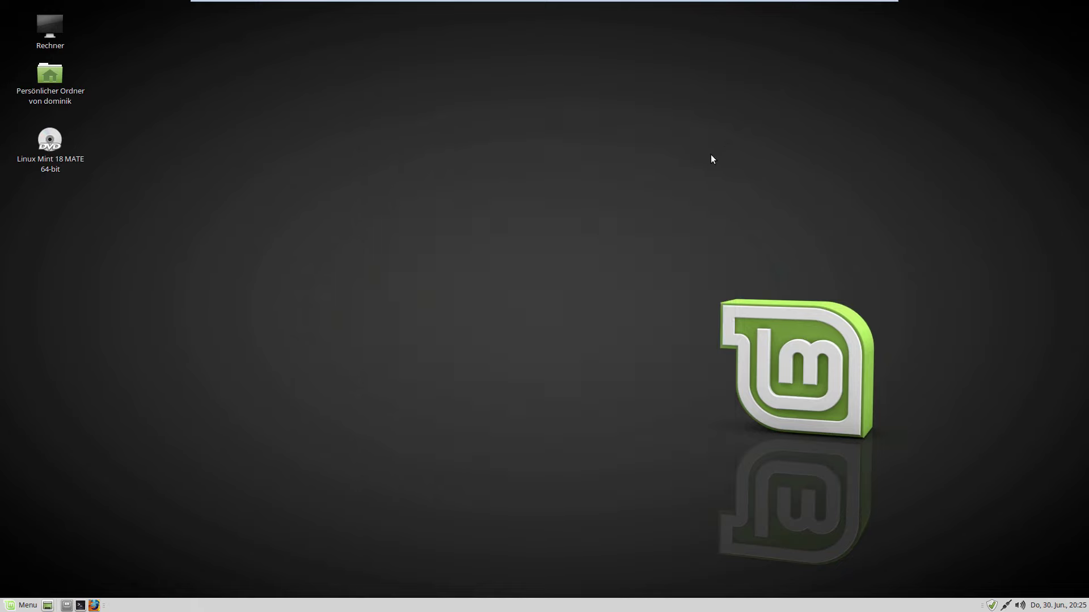
Step: Open Anwendungsverwaltung from the Systemverwaltung applications, authorising with the account password
left_click(23, 605)
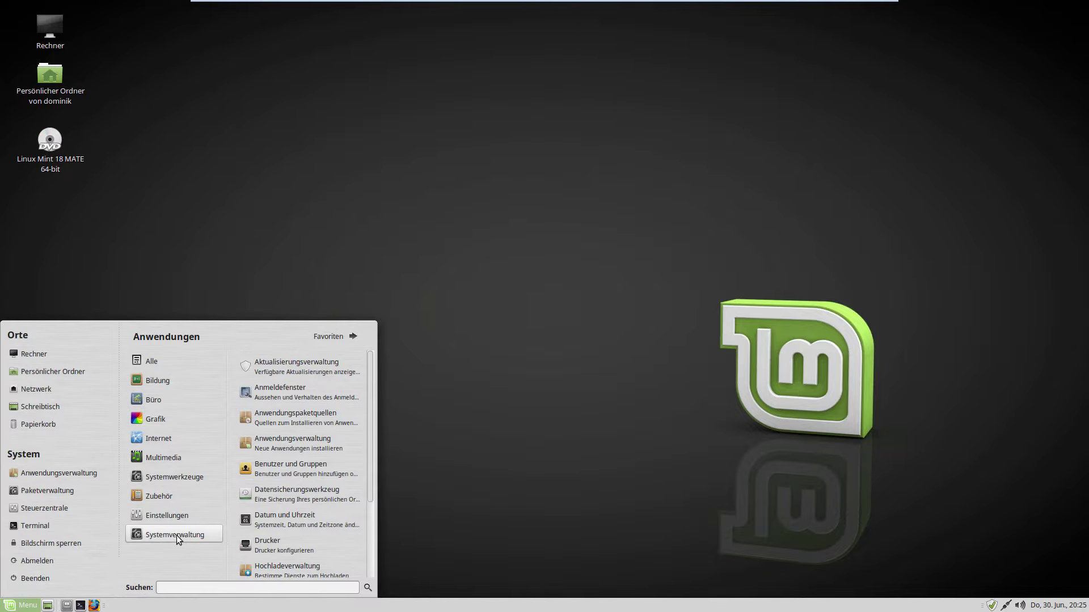
scroll(266, 505, "up", 3)
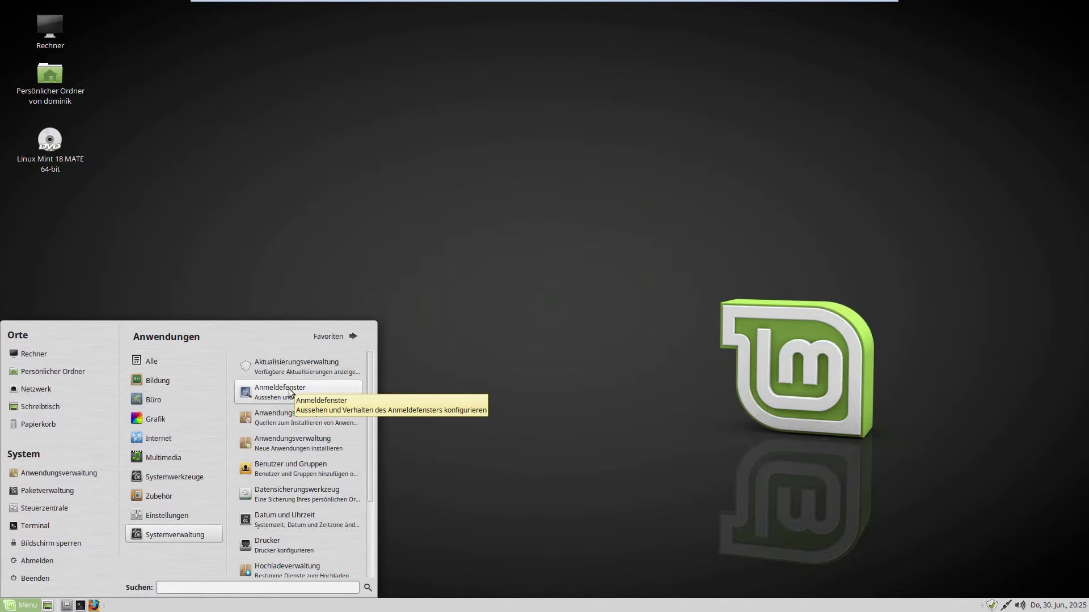
left_click(327, 447)
type("•••••••")
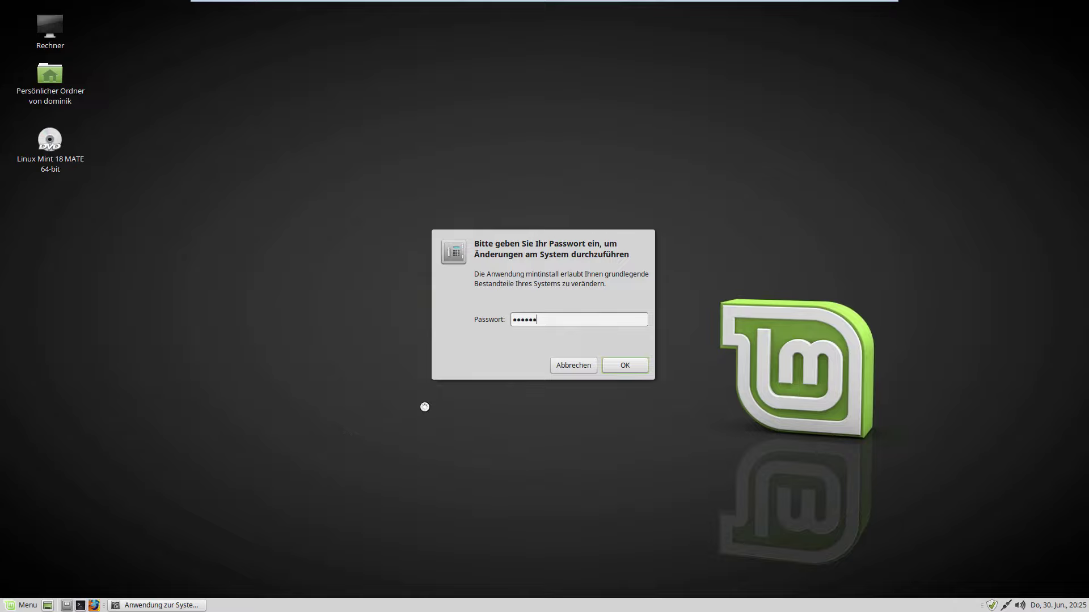
key("Return")
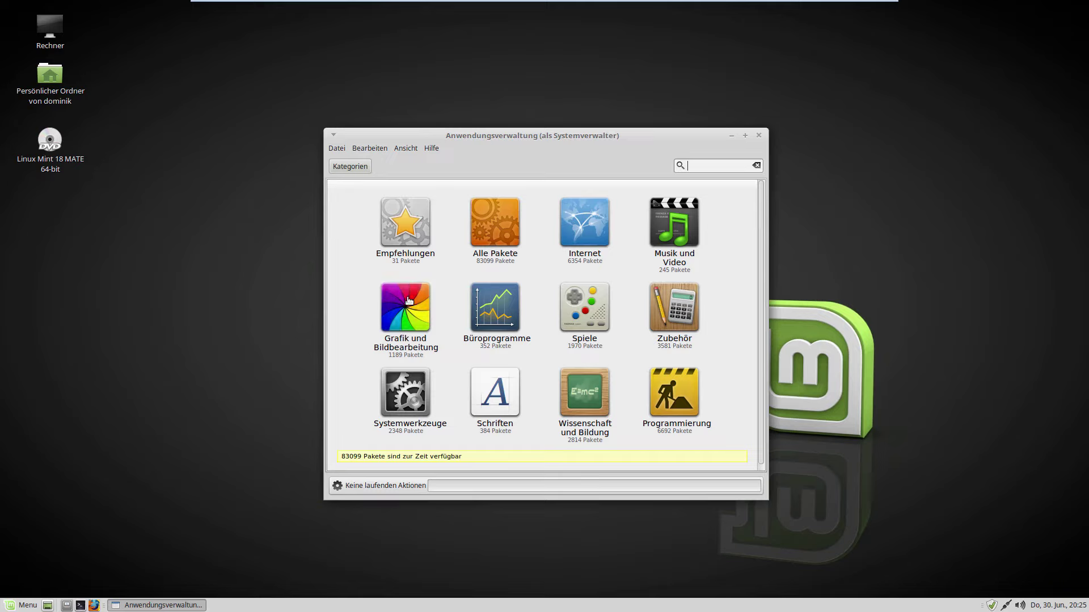
Step: Look through the Musik und Video category and open the Audacity package page
left_click(677, 253)
scroll(440, 220, "down", 3)
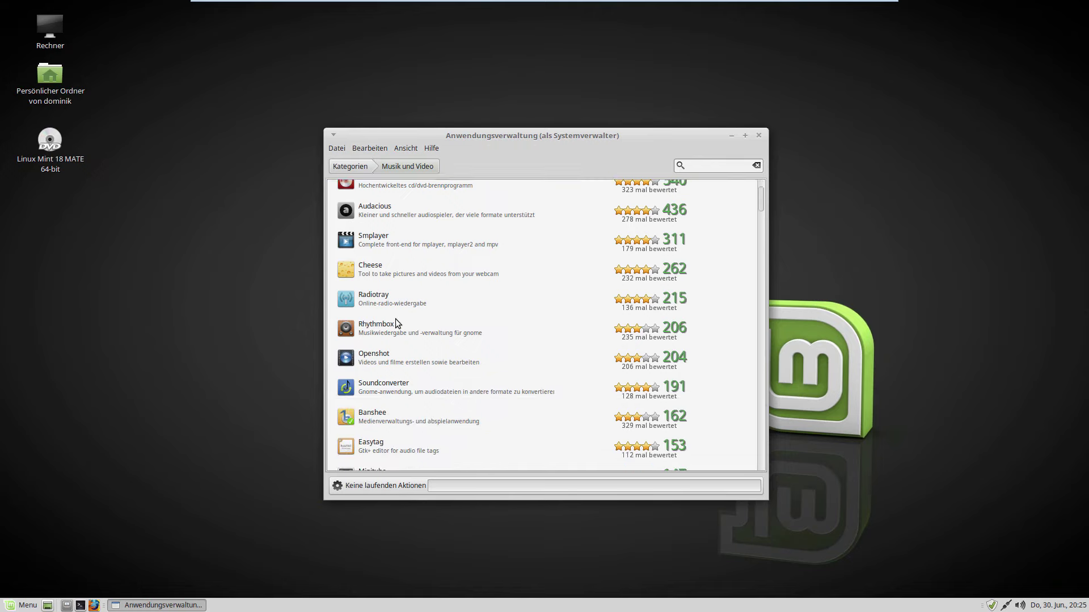
scroll(402, 223, "up", 3)
left_click(402, 224)
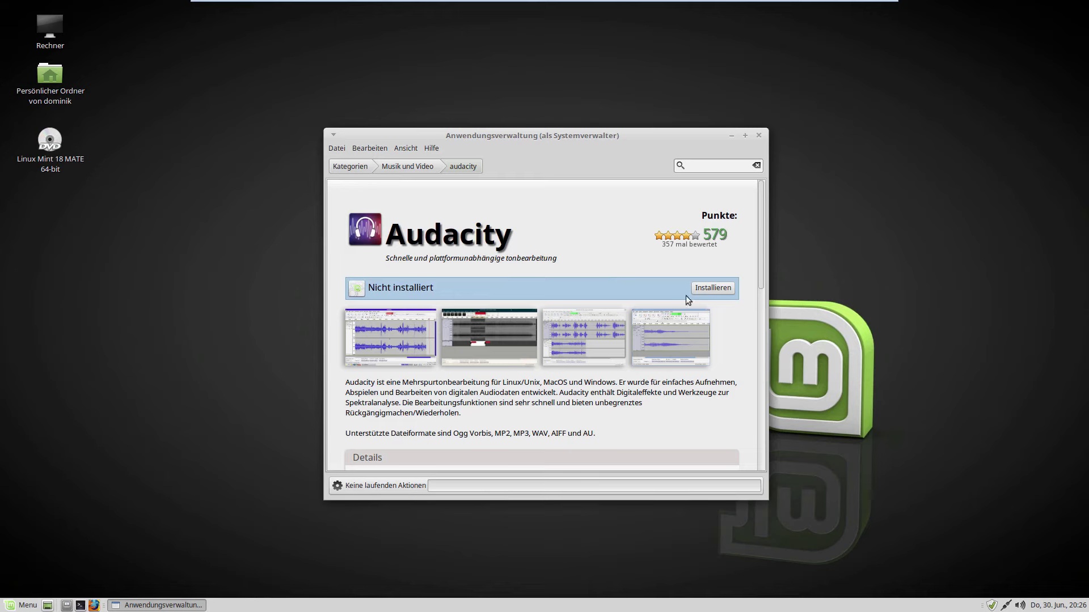
Step: View the third Audacity screenshot enlarged and return to the package page
left_click(548, 333)
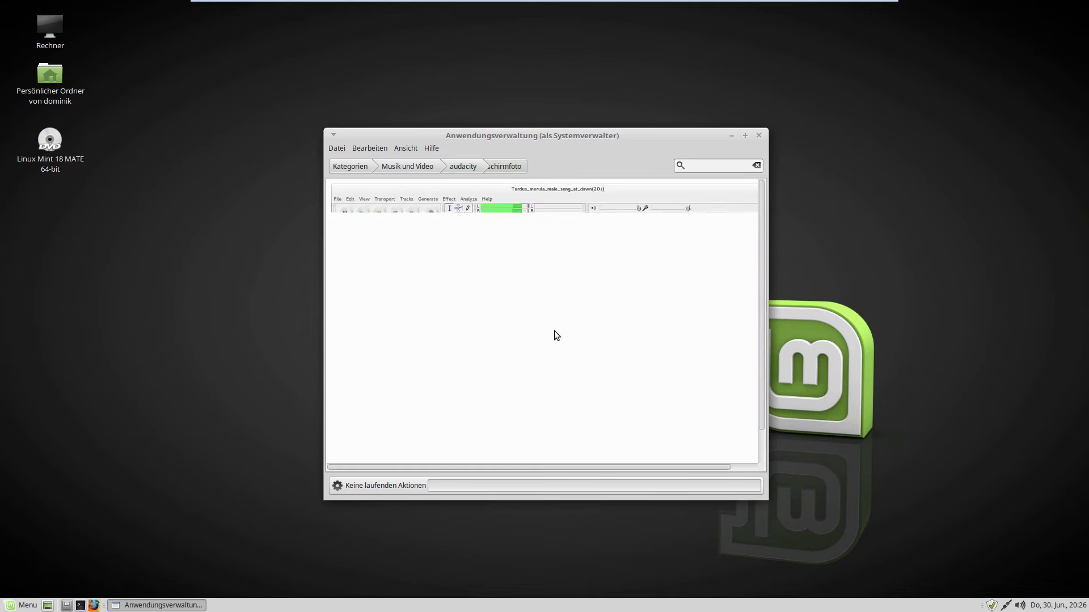
scroll(431, 281, "down", 1)
scroll(430, 281, "up", 1)
scroll(430, 281, "down", 1)
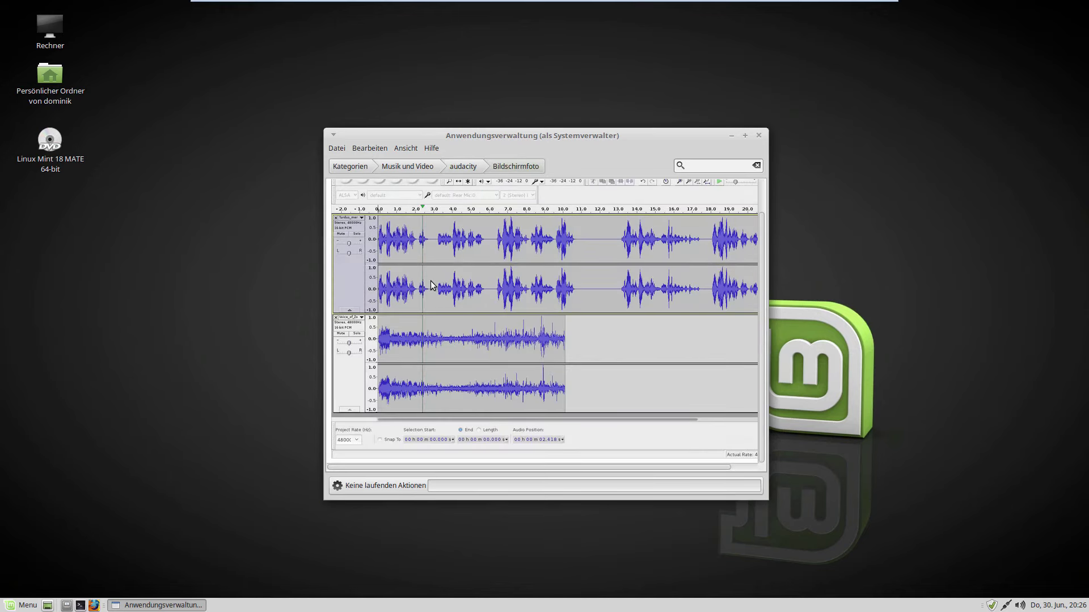
left_click(478, 164)
Step: Examine Audacity's details, reviews and available rating choices without rating it, and close Anwendungsverwaltung
scroll(468, 250, "down", 5)
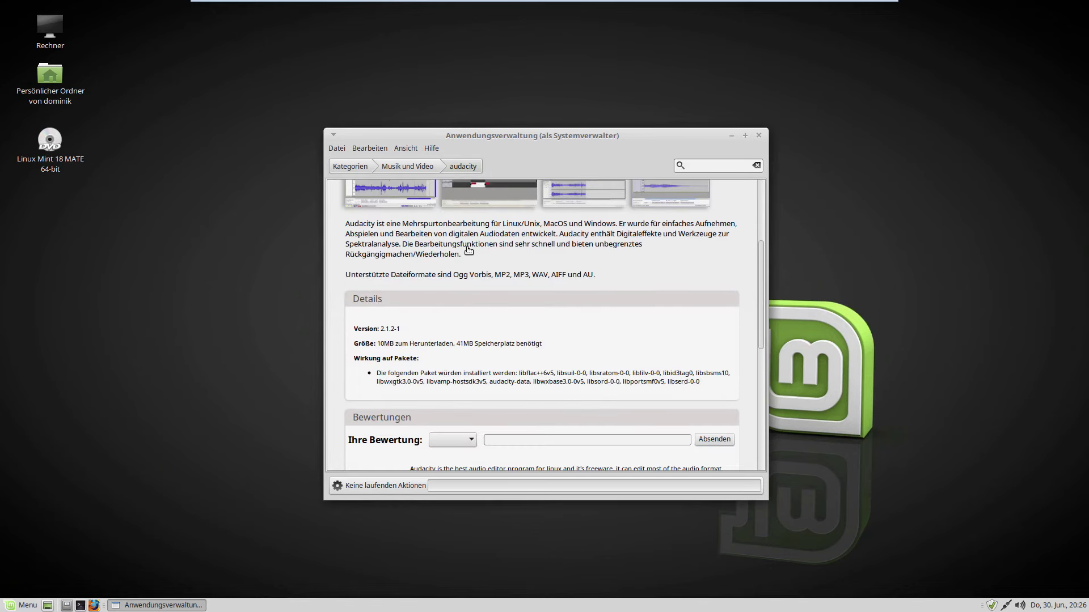
left_click_drag(418, 309, 564, 462)
left_click(544, 372)
left_click(474, 281)
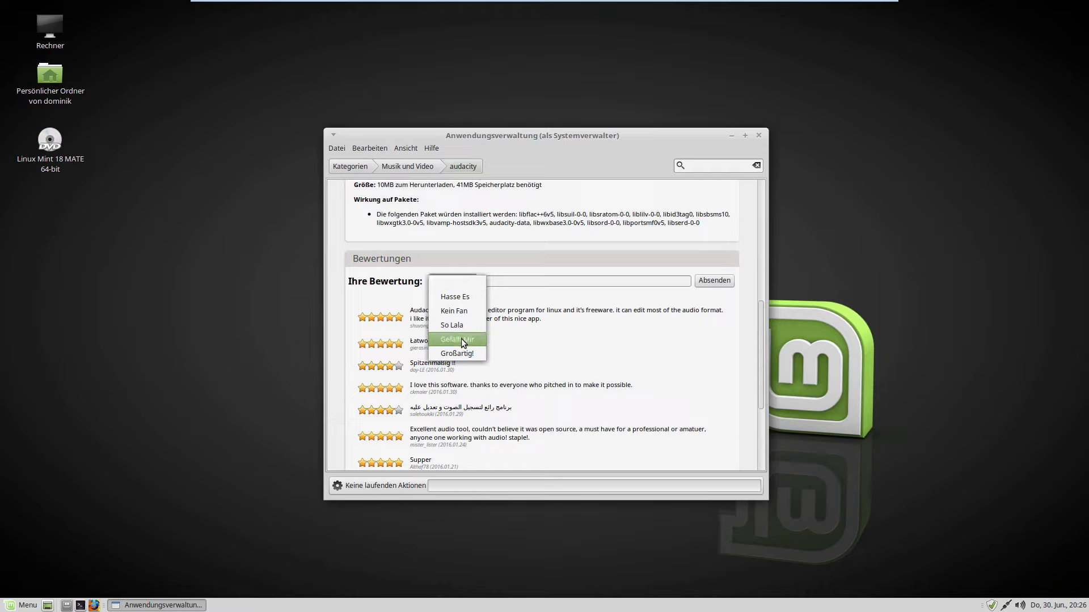
left_click(661, 219)
left_click(759, 135)
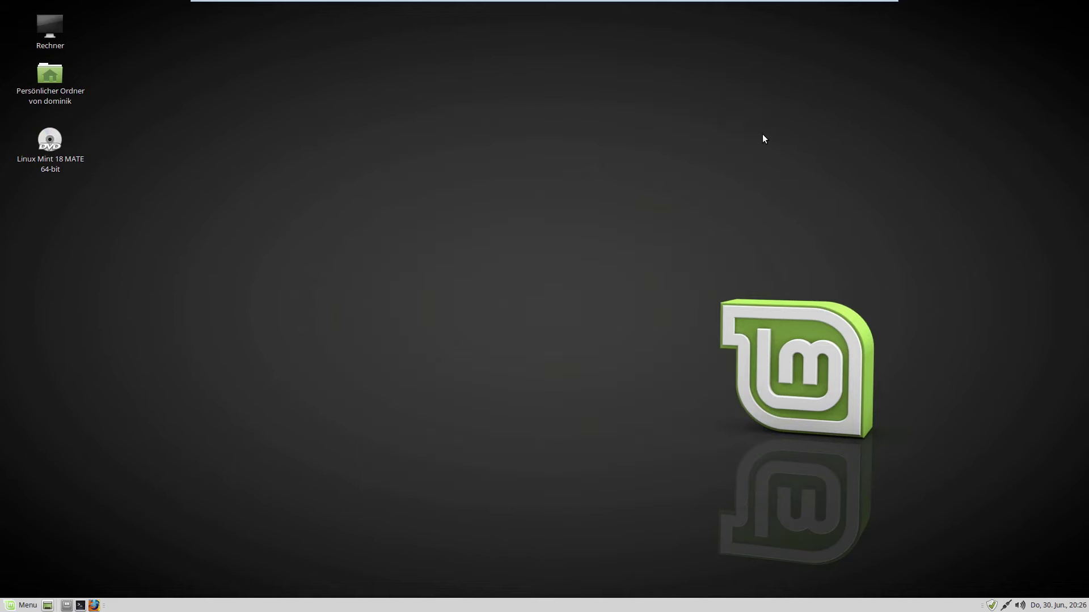
Step: Look through the Systemverwaltung applications in the application menu down to Treiberverwaltung
left_click(23, 605)
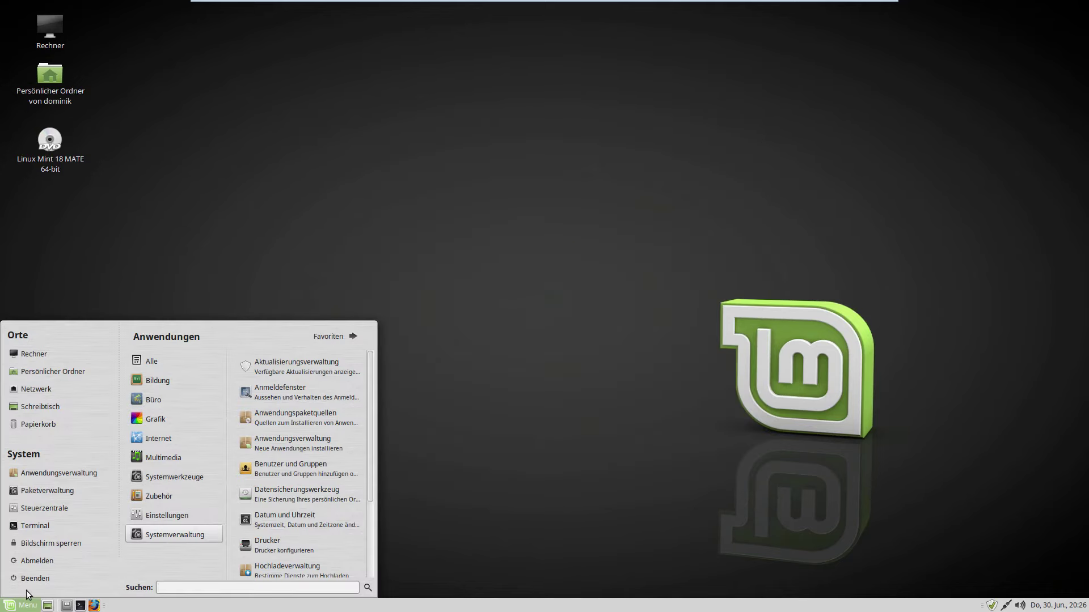
scroll(247, 540, "down", 3)
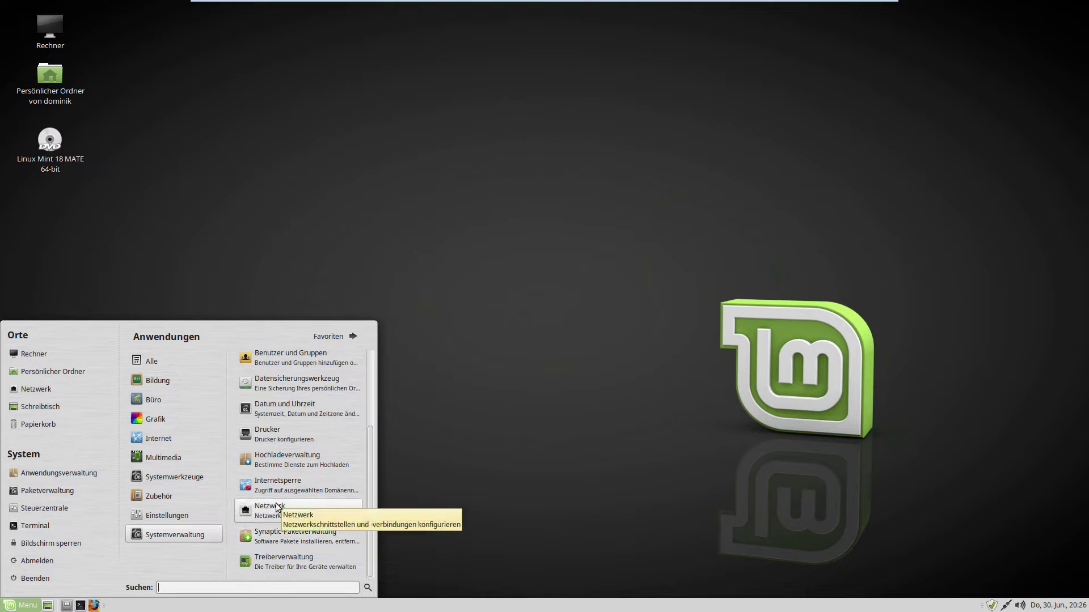
scroll(278, 506, "up", 2)
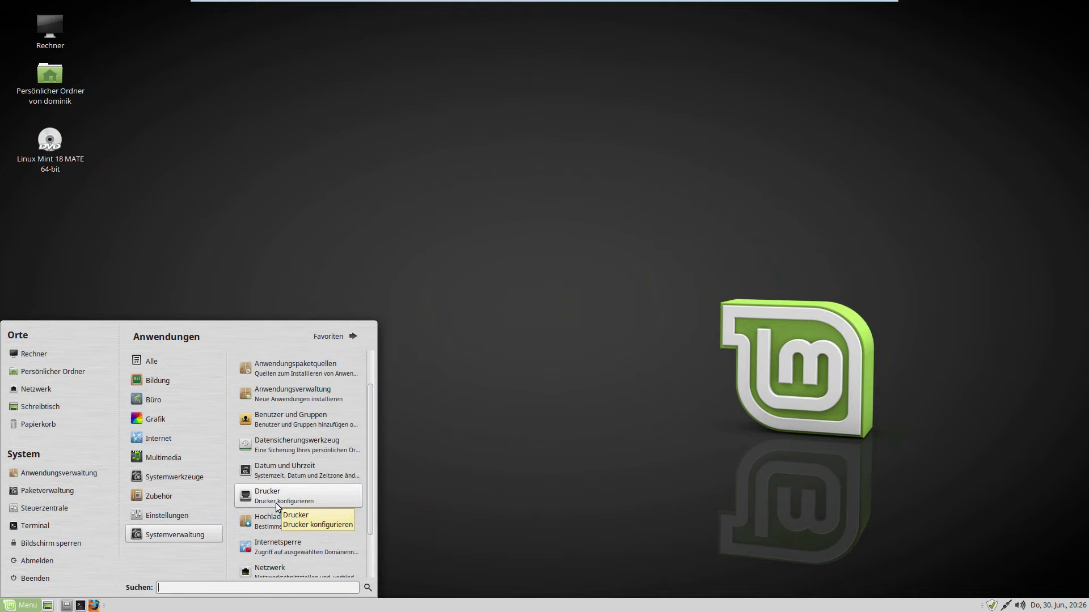
Step: Open the Steuerzentrale and jump through its groups Internet und Netzwerk, Darstellung and Systemverwaltung
left_click(106, 513)
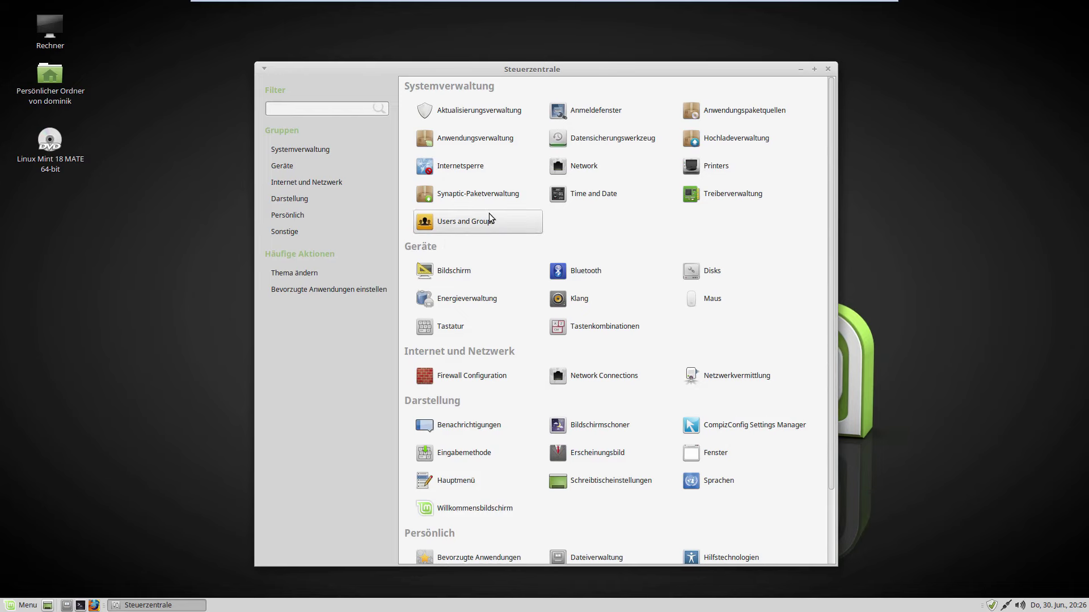
scroll(600, 131, "down", 2)
scroll(602, 134, "up", 2)
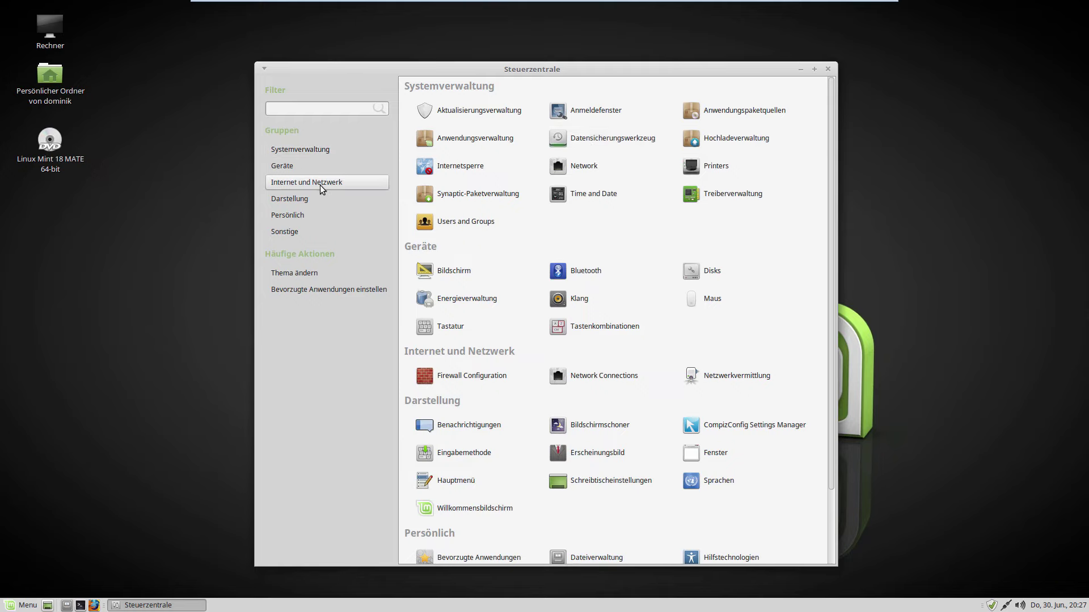
left_click(292, 182)
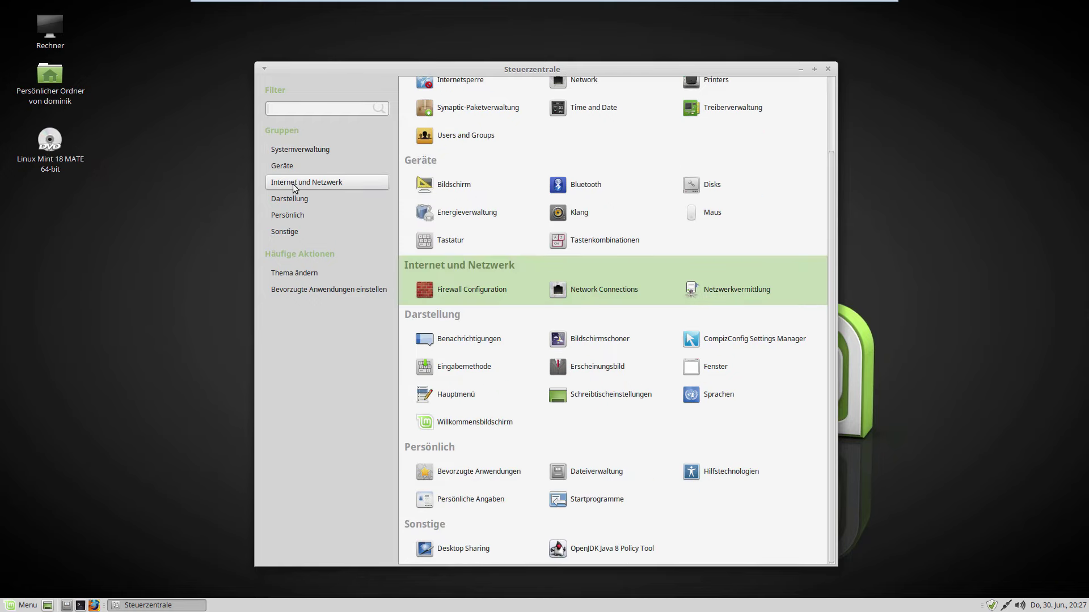
left_click(289, 202)
left_click(288, 149)
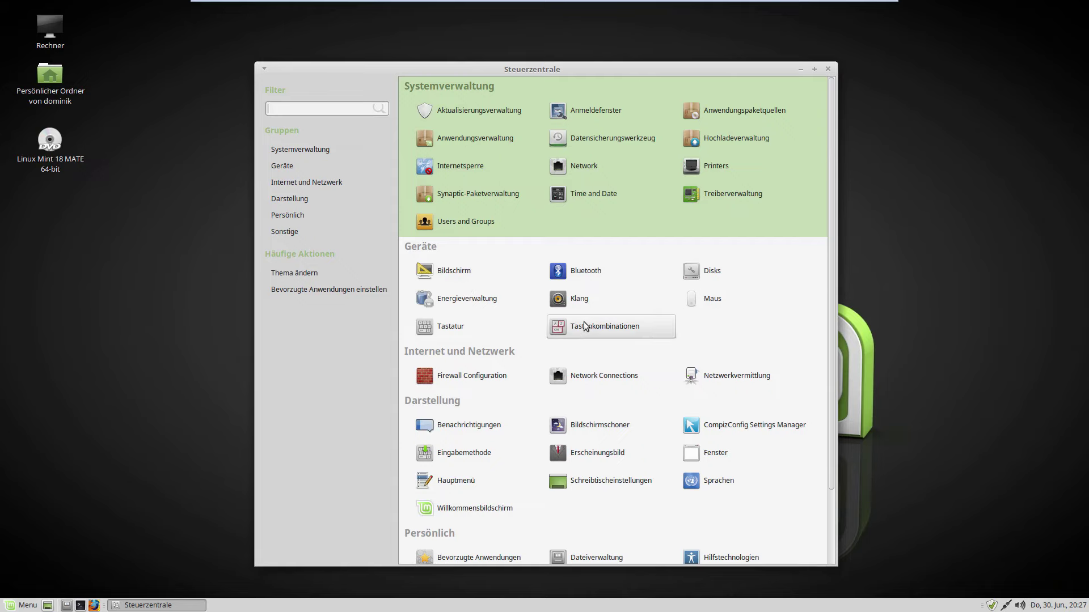
Step: Show a preview notification from the Benachrichtigungen settings, and dismiss it along with the settings window
scroll(700, 277, "down", 3)
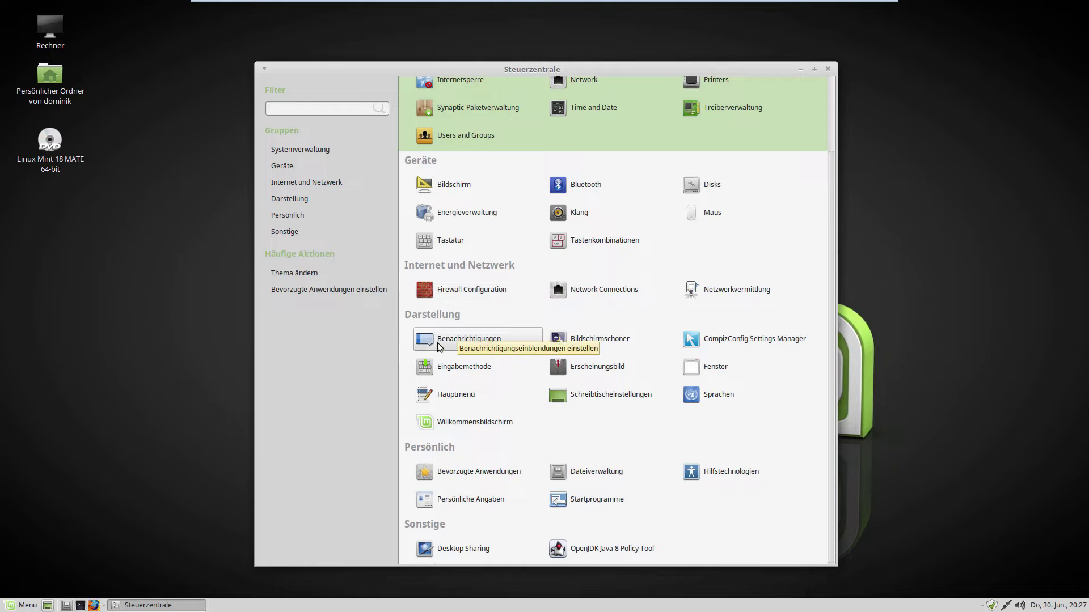
left_click(485, 341)
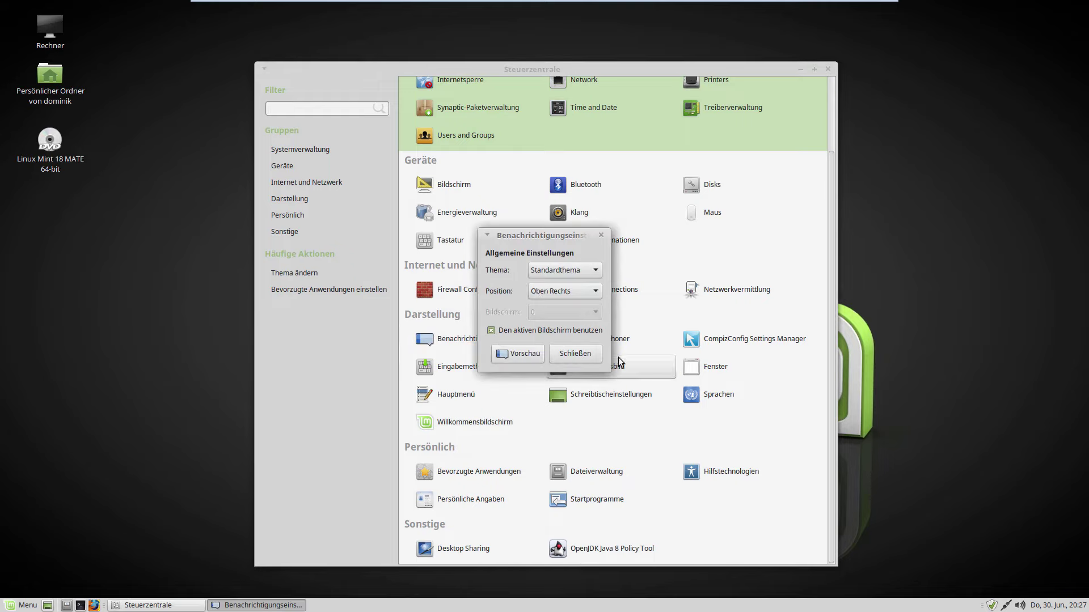
left_click(511, 362)
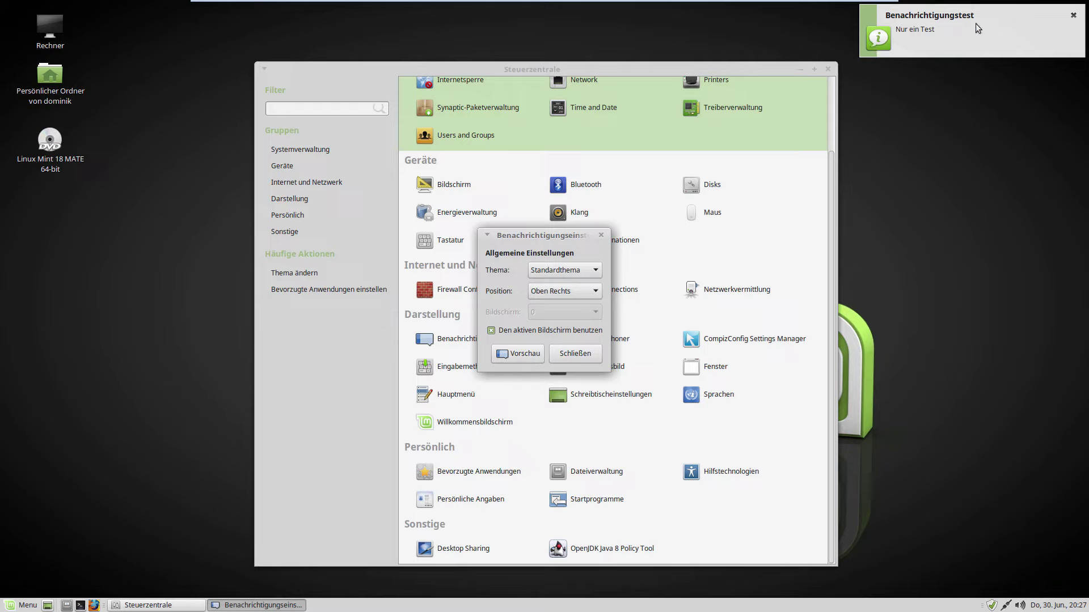
left_click(1072, 15)
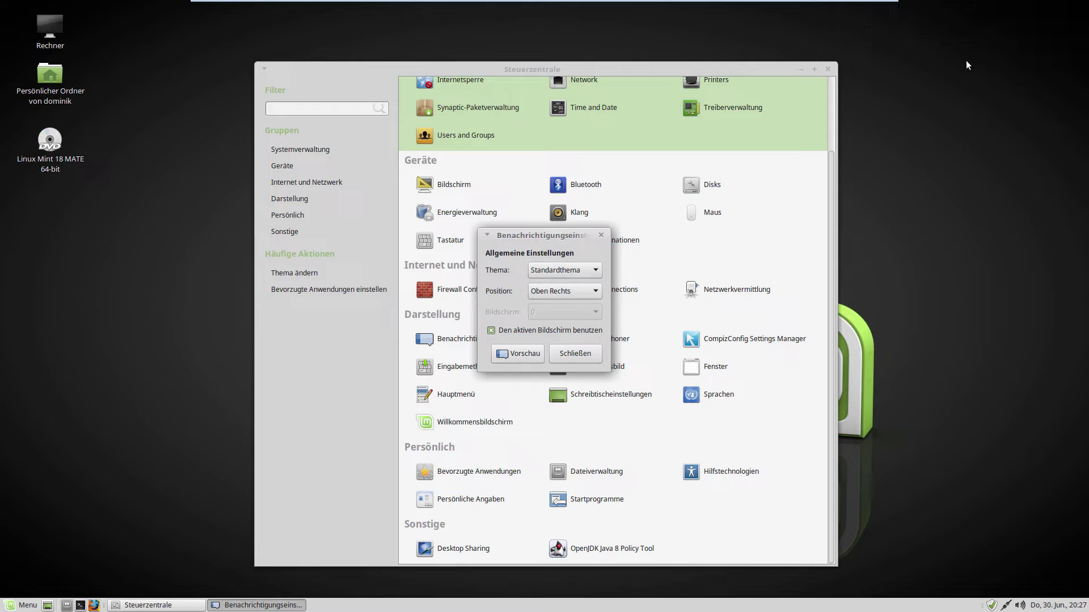
left_click(601, 235)
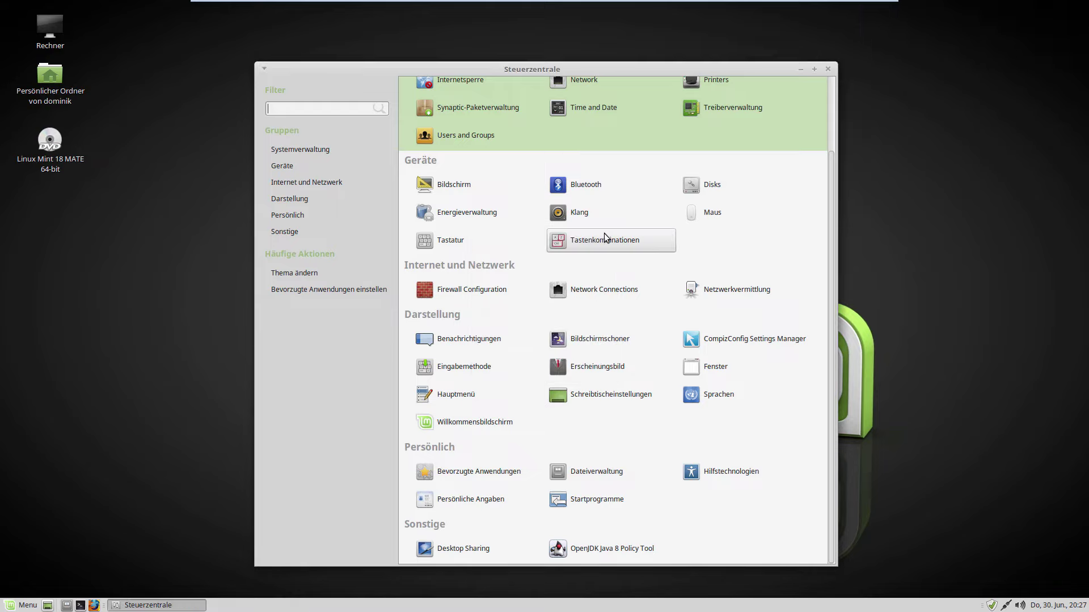
Step: Open the CompizConfig Settings Manager from the Darstellung group, view its plugin categories and close it
left_click(696, 336)
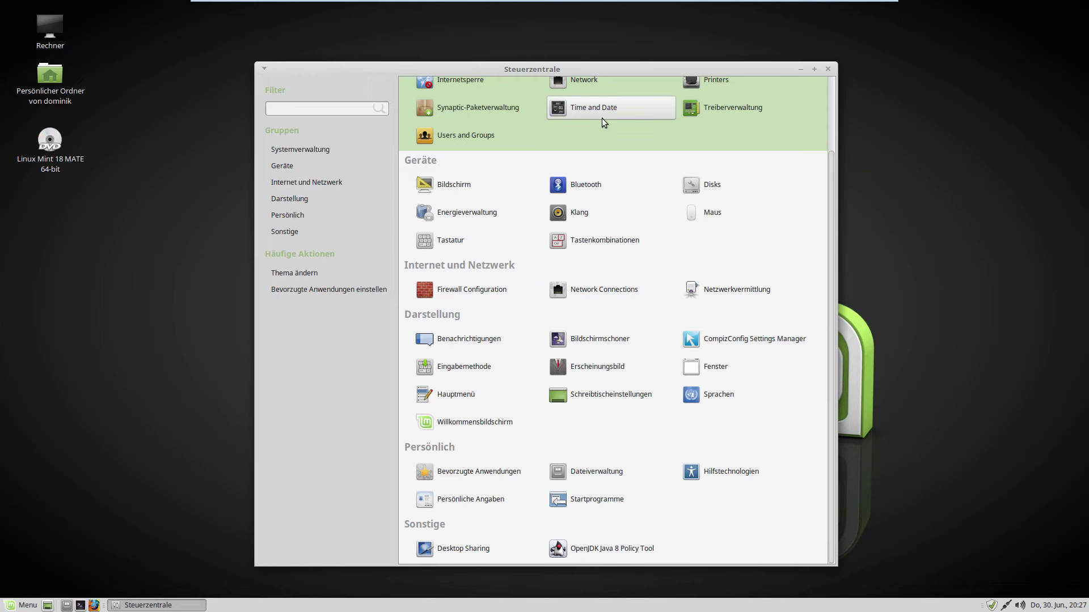
left_click(600, 364)
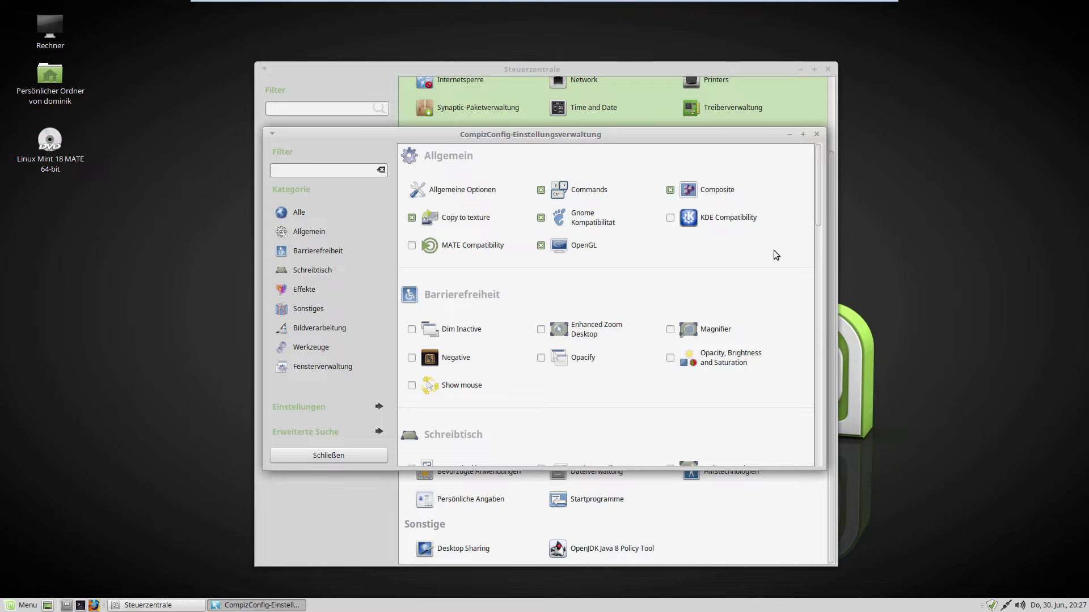
mouse_move(818, 156)
left_mouse_down()
mouse_move(833, 211)
mouse_move(817, 361)
mouse_move(795, 406)
mouse_move(782, 168)
mouse_move(812, 138)
left_mouse_up()
left_click(815, 135)
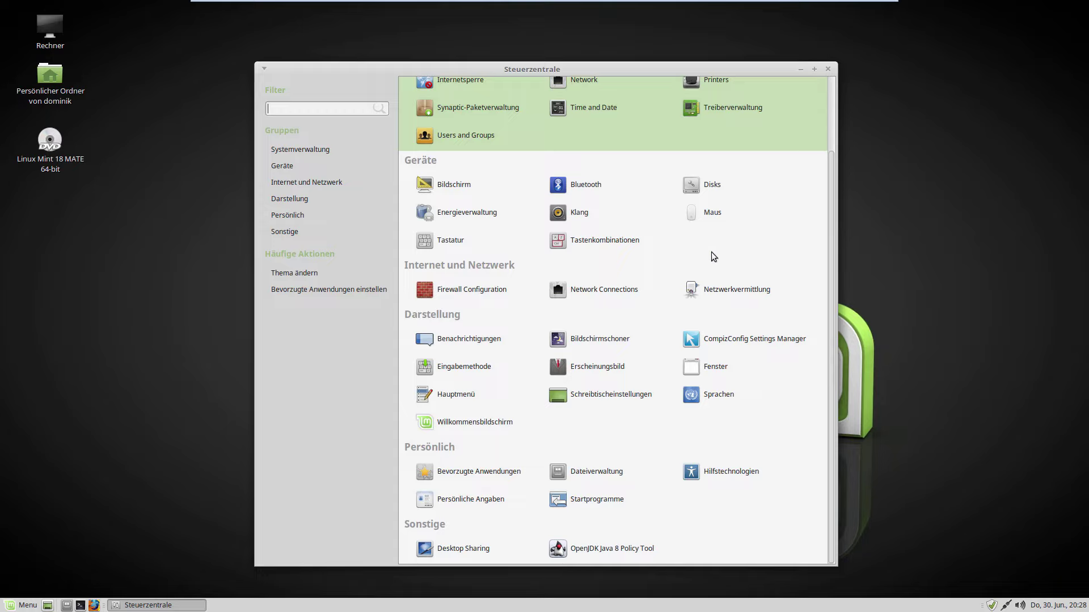
Step: Open the Erscheinungsbild settings and apply the Mint-Y-Dark theme to the desktop
left_click(601, 374)
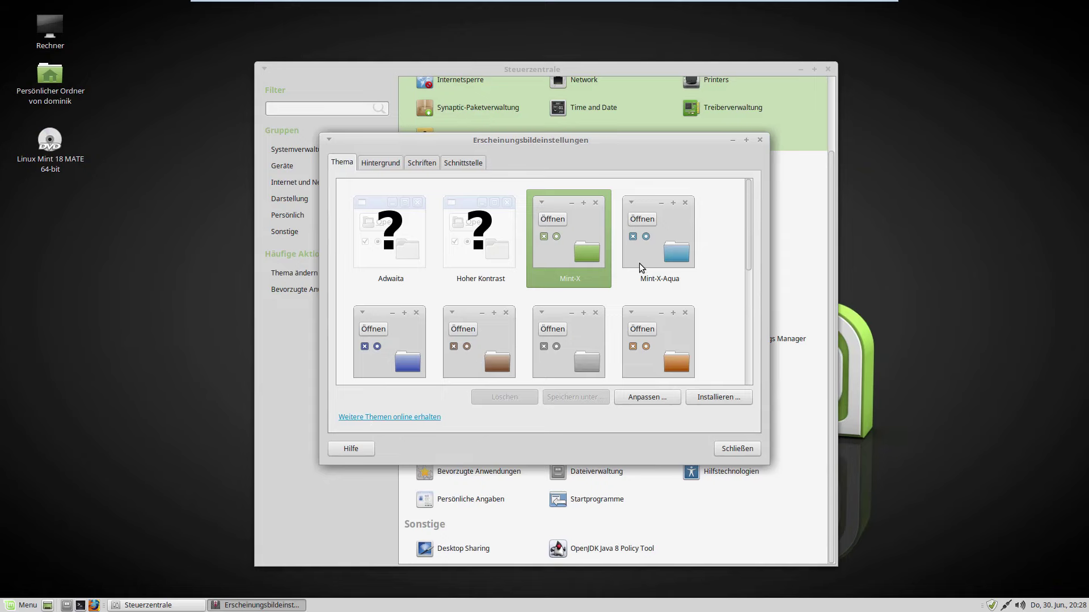
scroll(640, 268, "down", 3)
scroll(640, 267, "down", 2)
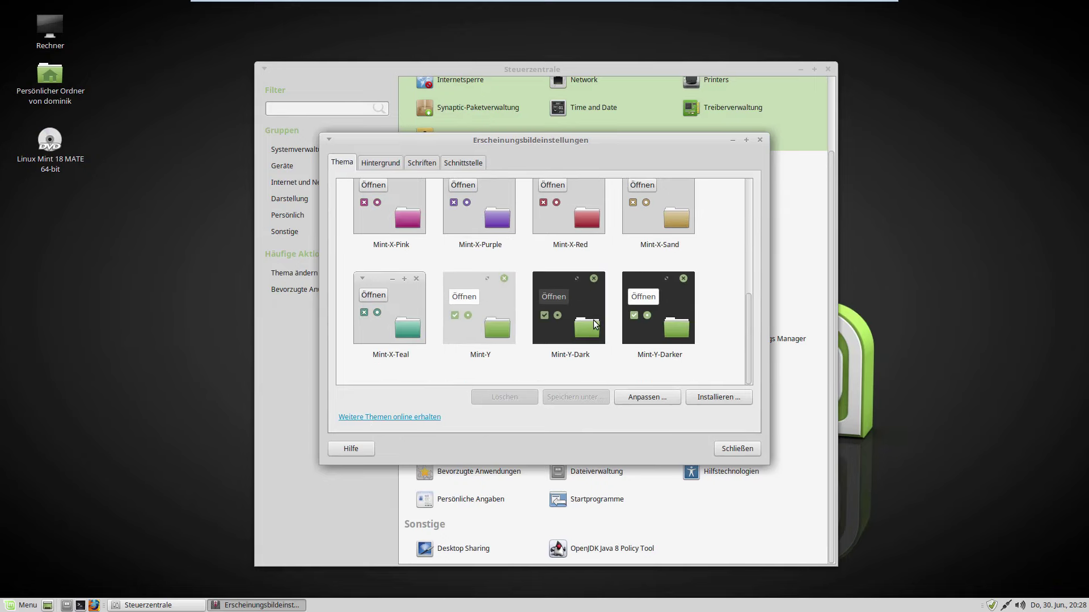
left_click(594, 325)
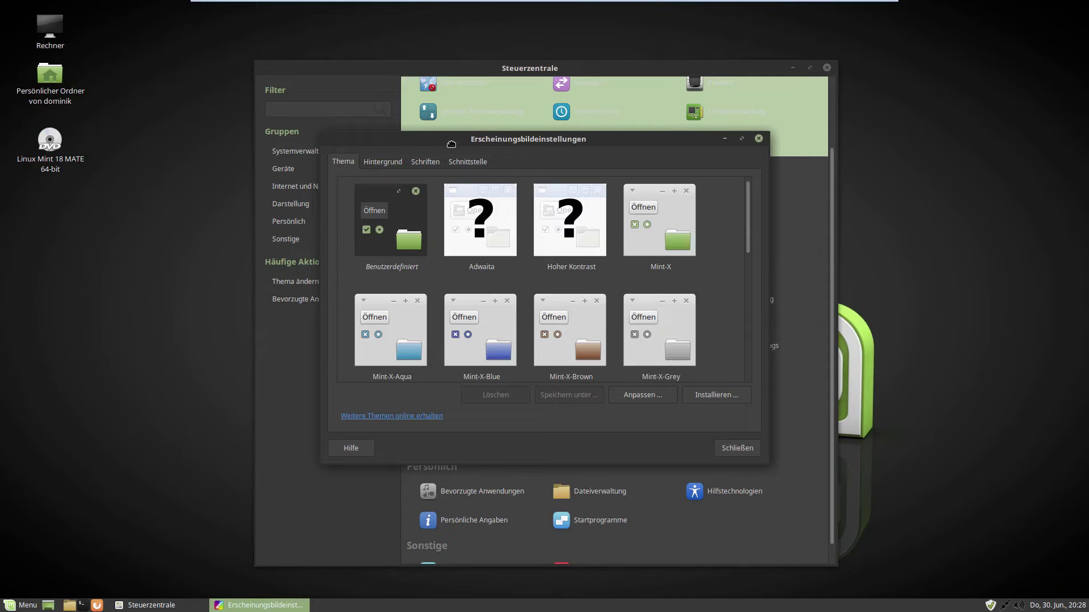
Step: Move the Erscheinungsbild settings window around and view the application menu in the dark theme
left_click_drag(450, 142, 180, 156)
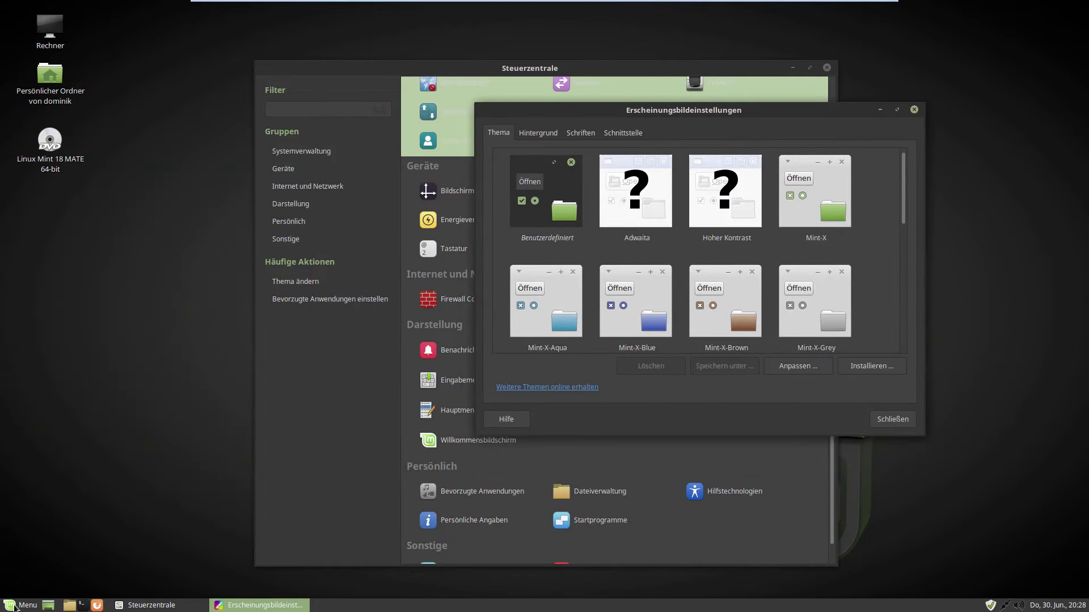
left_click(17, 606)
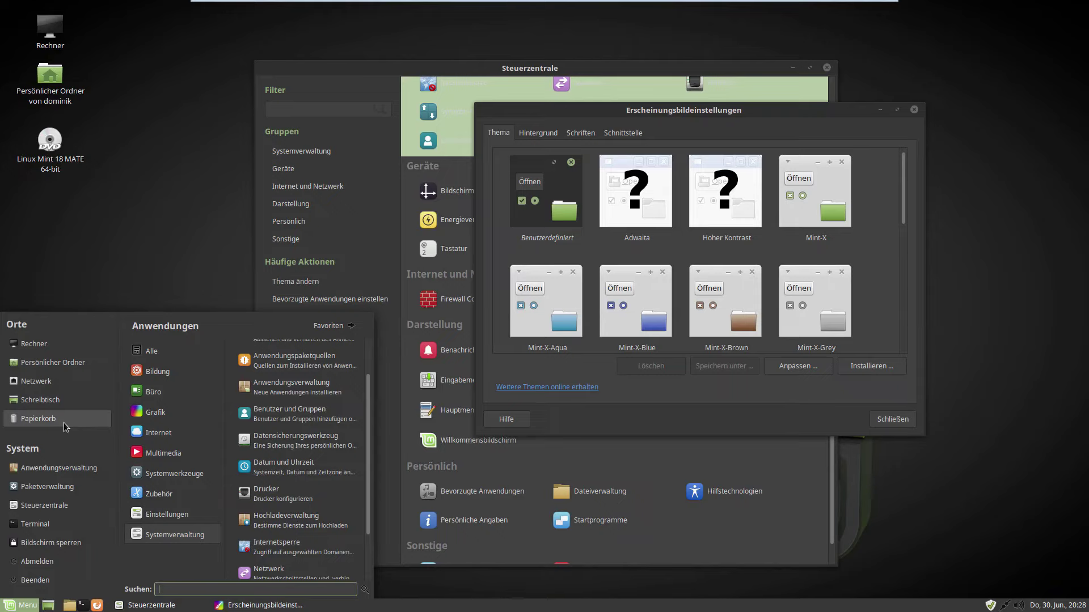
left_click(141, 266)
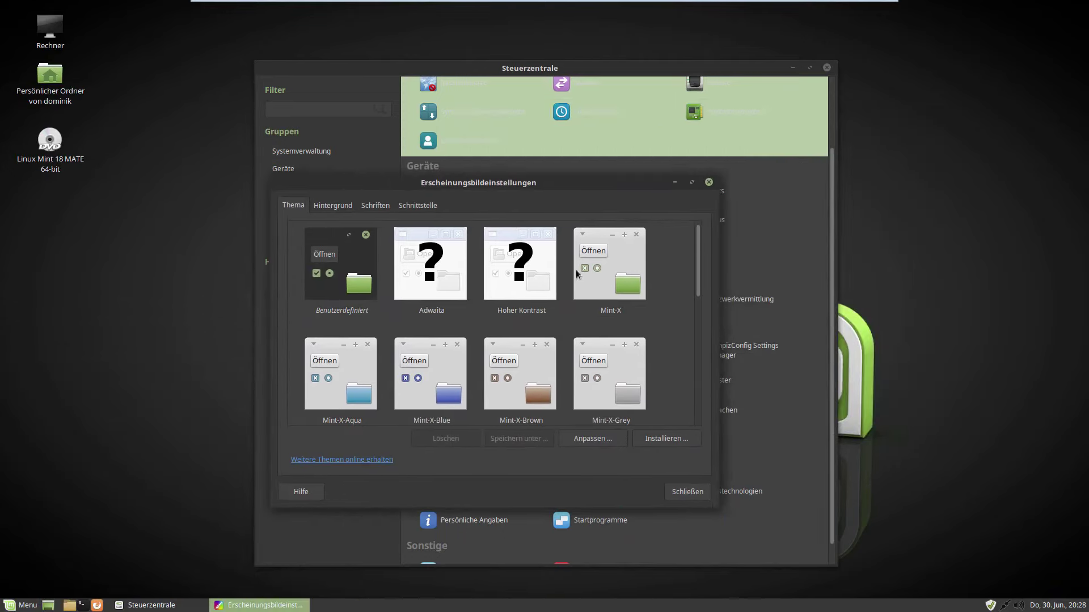
Step: Apply the Mint-X theme to the desktop and close the Erscheinungsbild settings
left_click(601, 258)
scroll(515, 328, "down", 5)
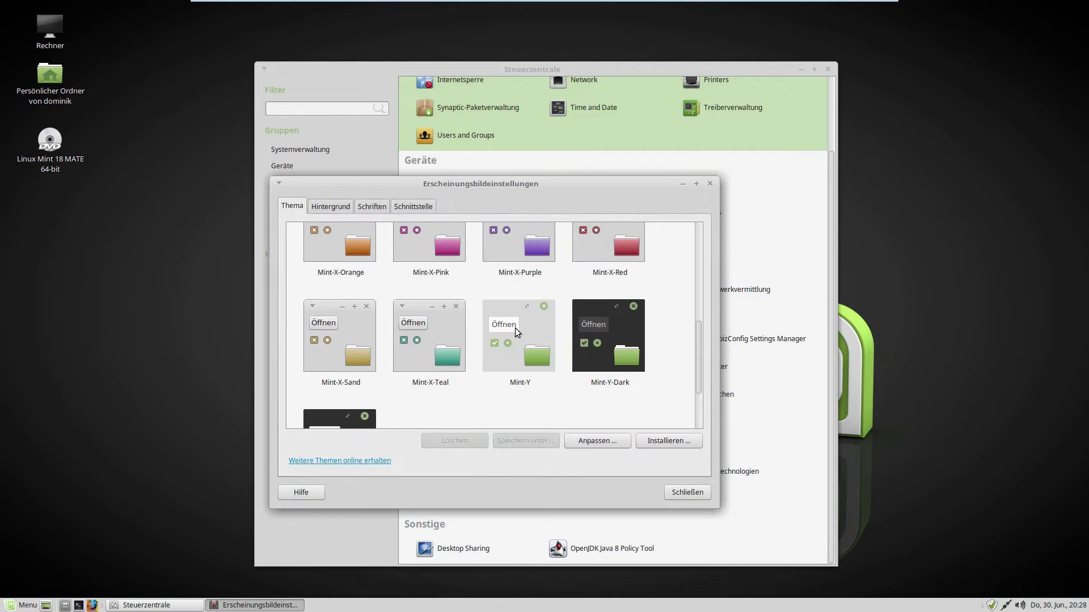
scroll(515, 328, "down", 3)
left_click(672, 492)
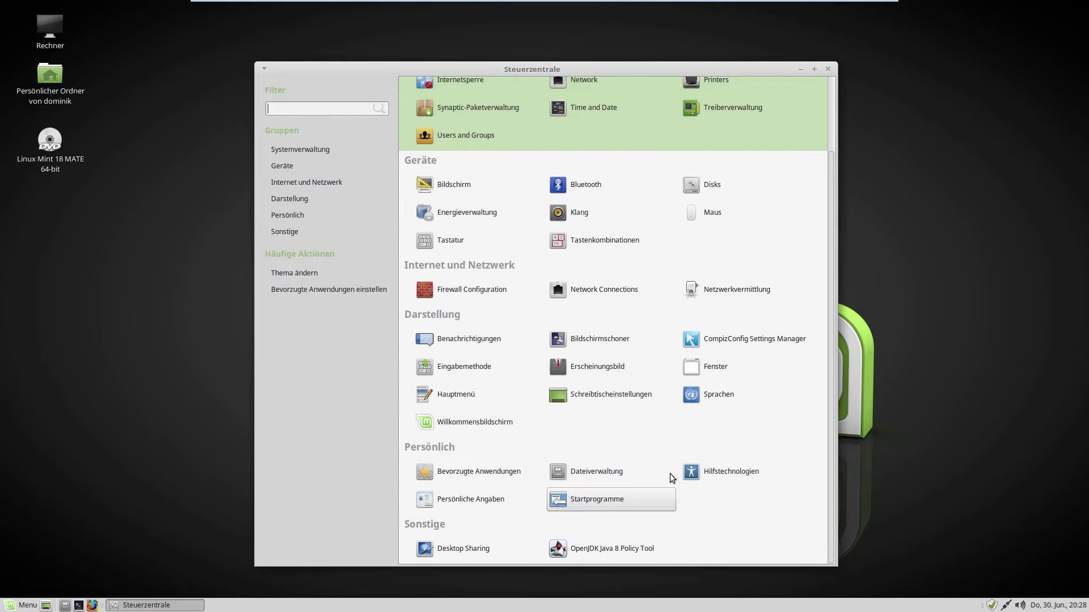
Step: Set the title bar button position to Links in the Fenster settings, view the Verhalten and Platzierung options, and close them
left_click(720, 363)
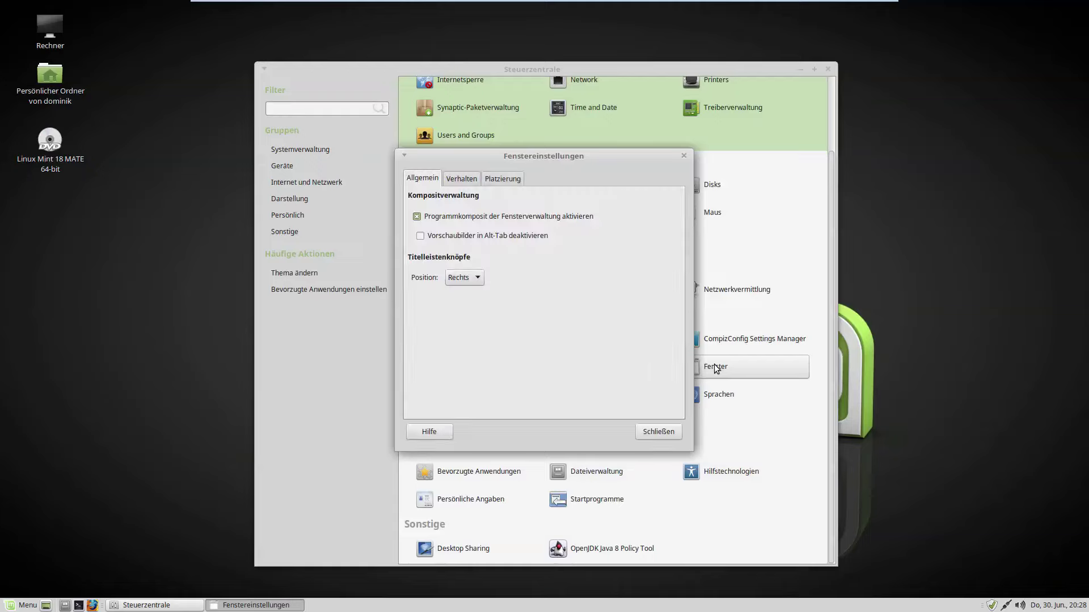
left_click(461, 292)
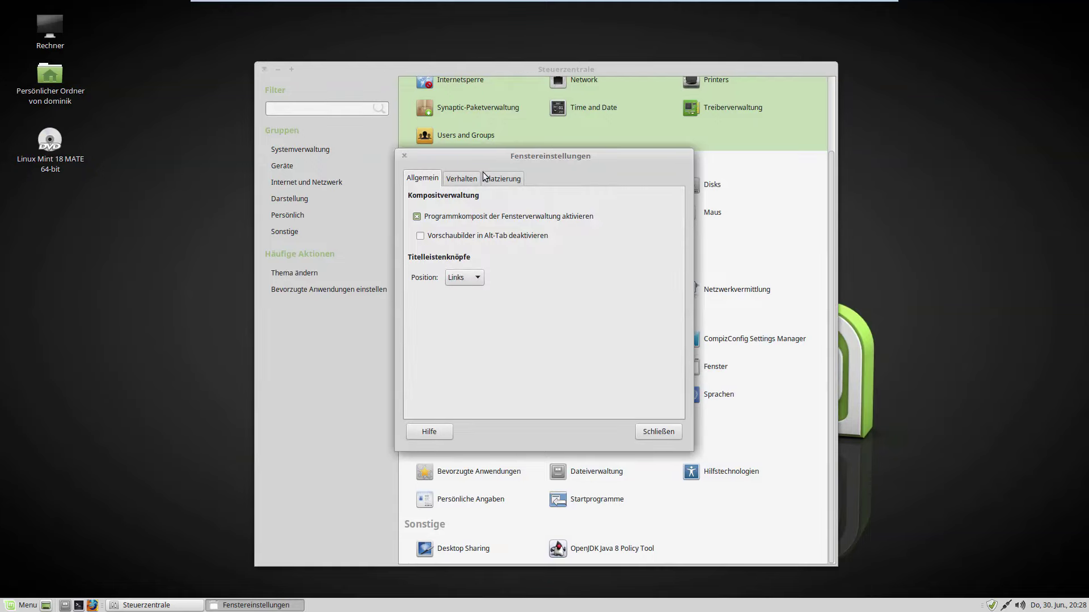
left_click_drag(526, 154, 562, 146)
left_click(501, 172)
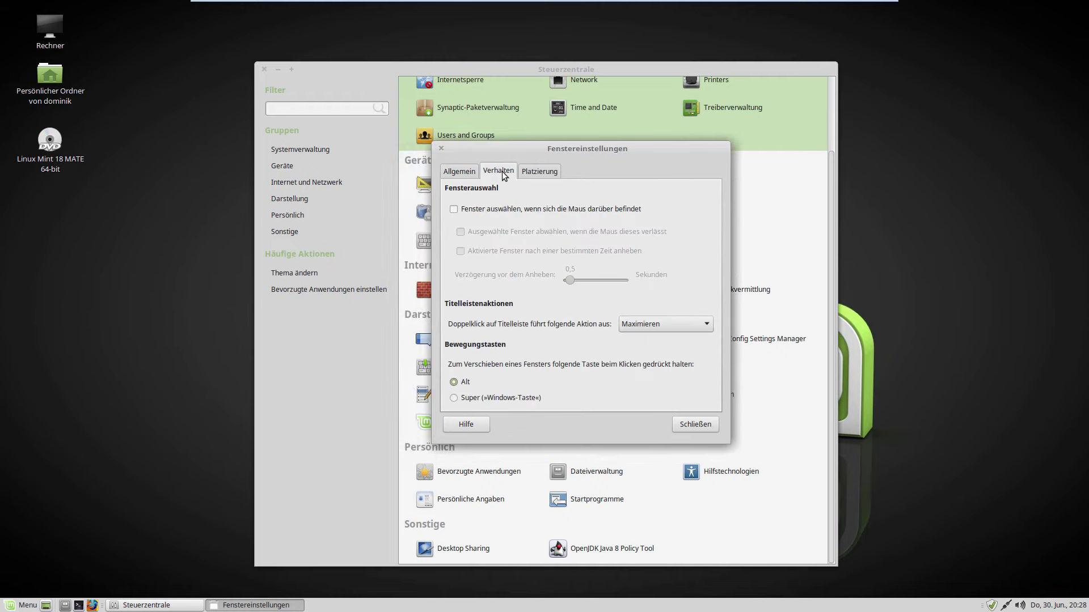
left_click(533, 173)
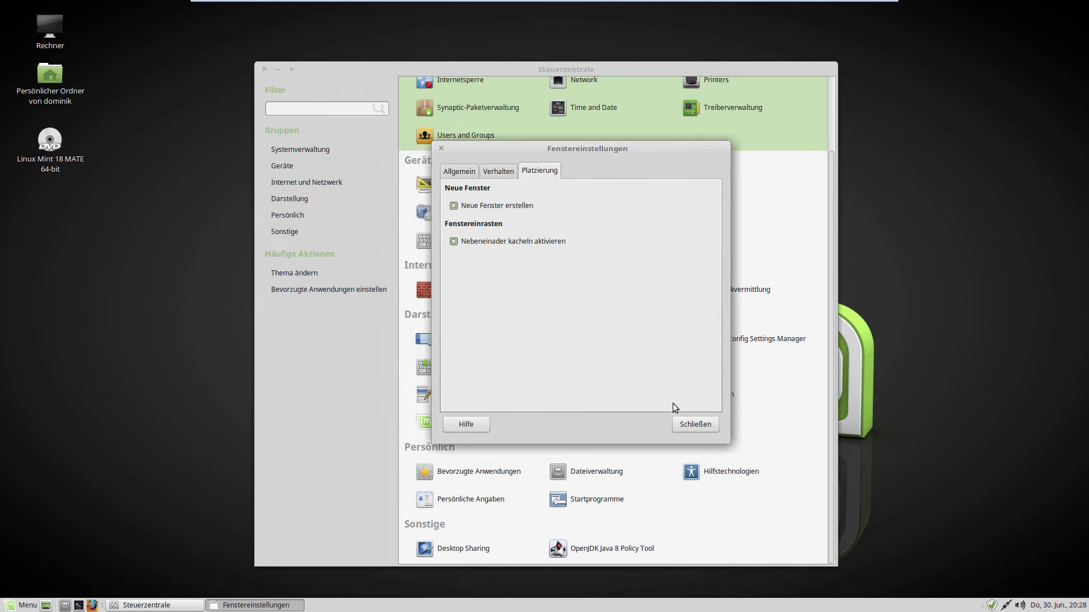
left_click(686, 427)
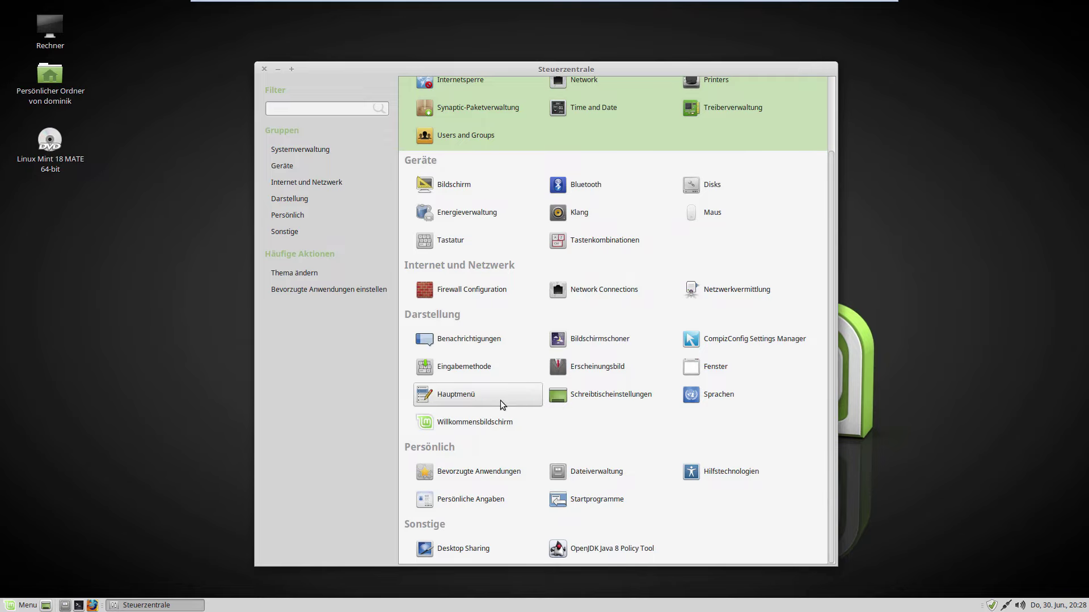
Step: View the application menu, examine its entries in the Hauptmenü editor, and close the editor
left_click(26, 606)
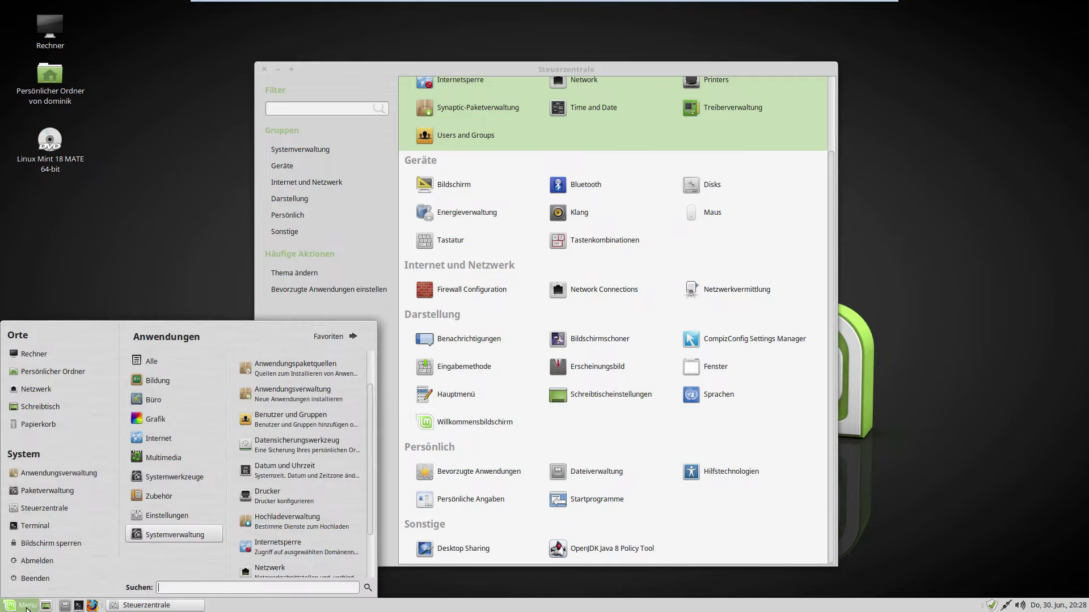
left_click(30, 606)
left_click(475, 399)
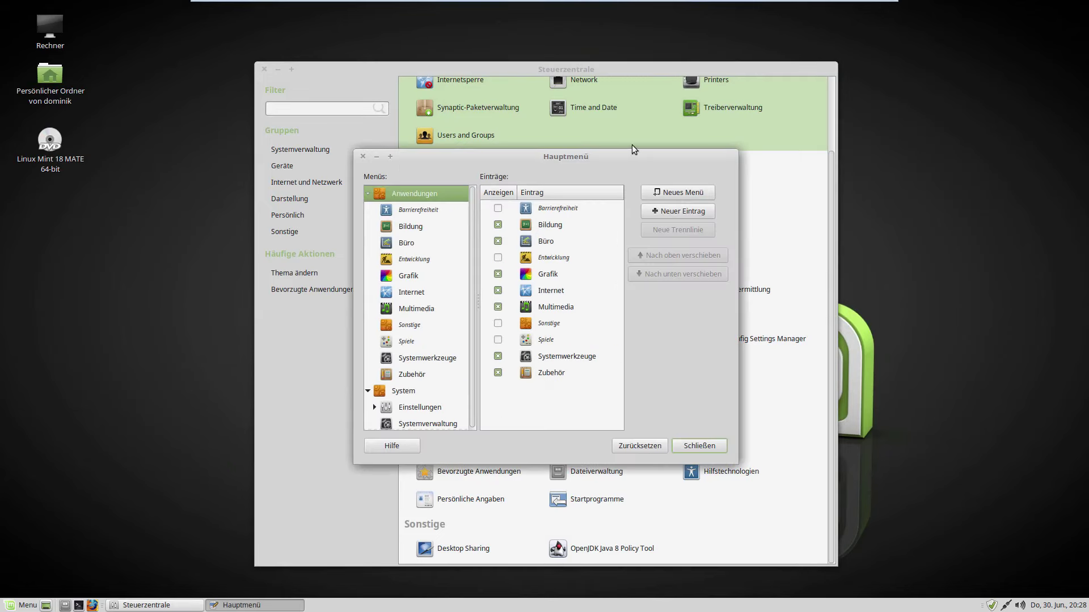
left_click(689, 445)
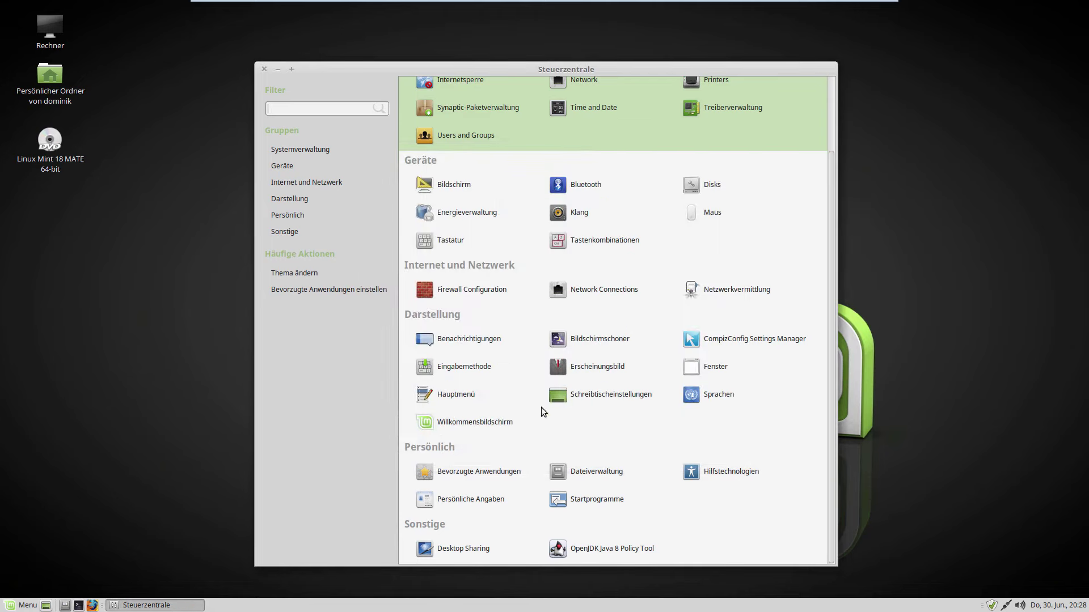
Step: Show the Papierkorb and Netzwerk icons on the desktop through the Schreibtischeinstellungen
left_click(579, 395)
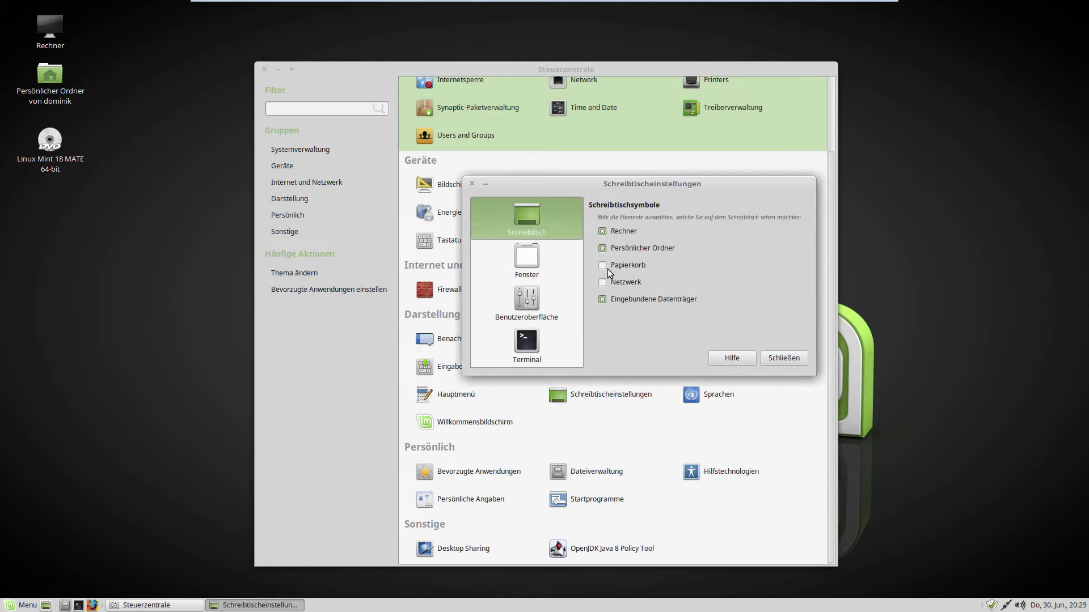
left_click(603, 266)
left_click(608, 284)
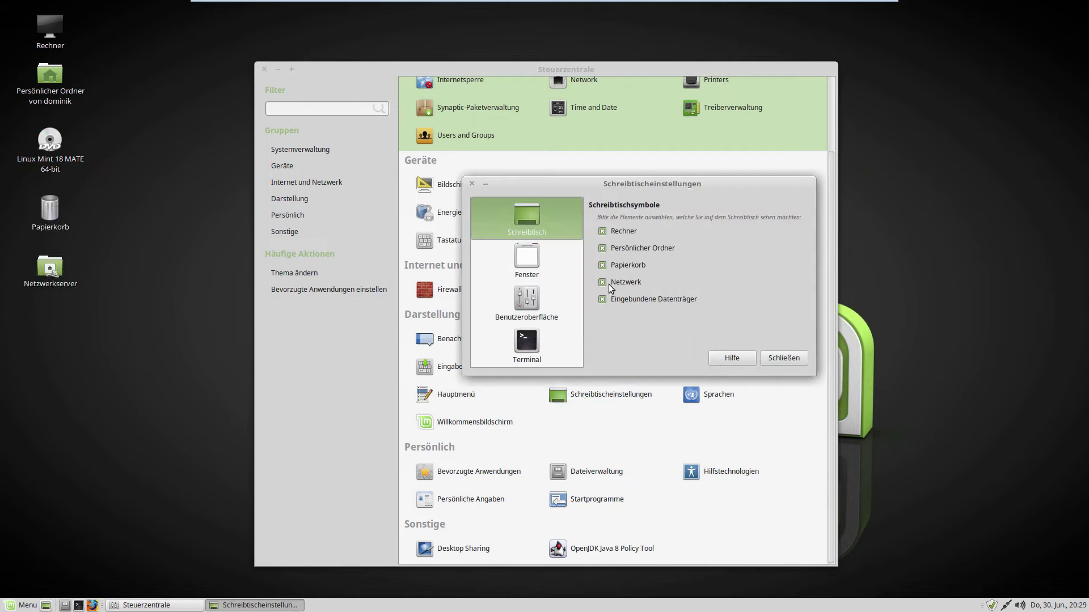
Step: View the Fenster, Benutzeroberfläche and Terminal sections of the Schreibtischeinstellungen and close them
left_click(542, 265)
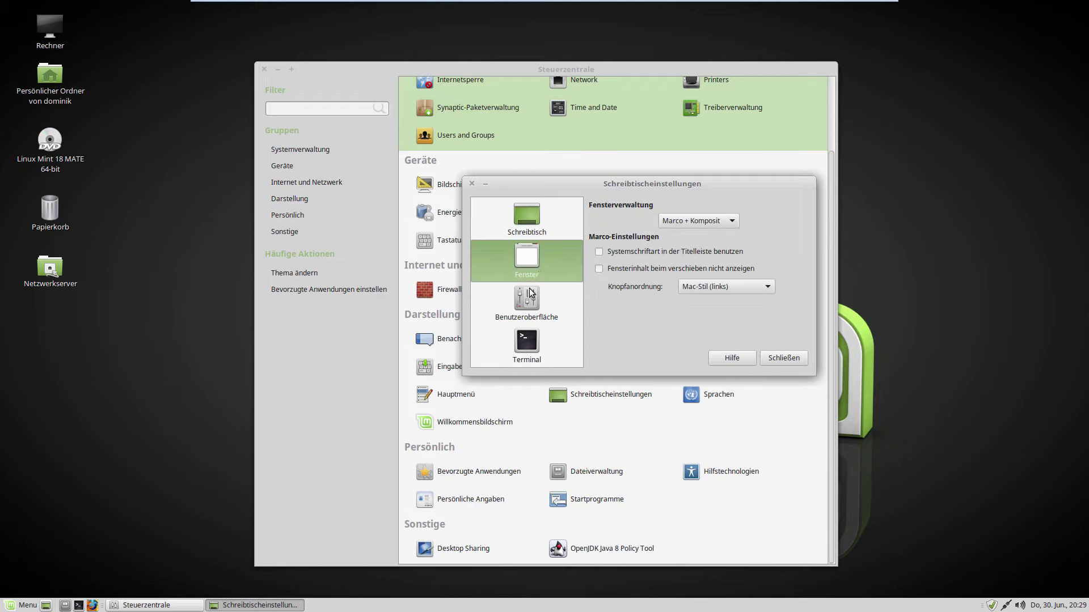
left_click(518, 304)
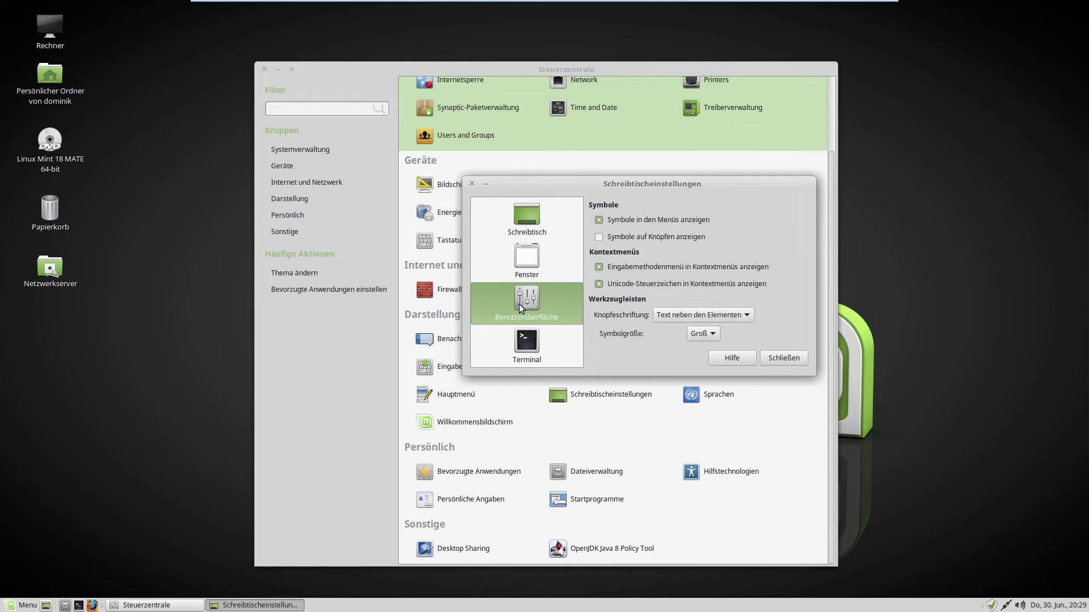
left_click(546, 347)
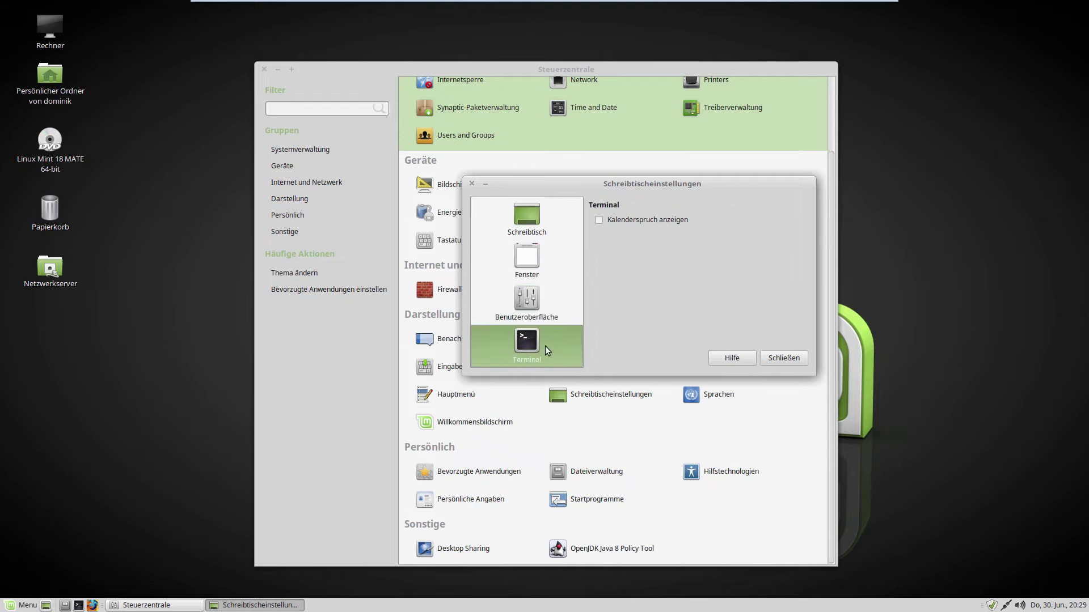
left_click(781, 357)
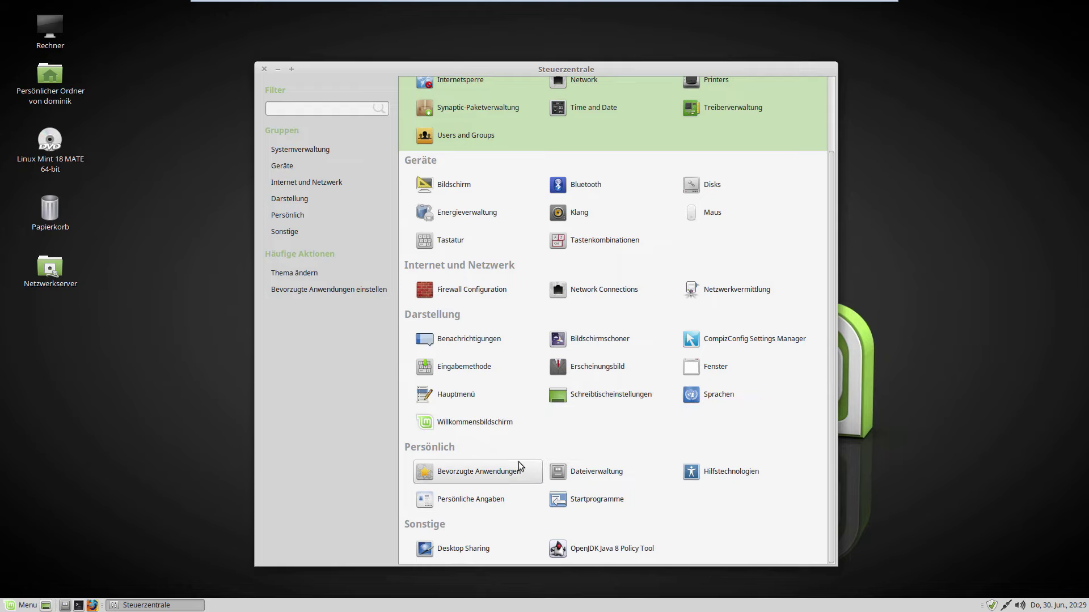
Step: View the Ansichten and Vorschau options in the Dateiverwaltung settings, and close them along with the Steuerzentrale
left_click(579, 476)
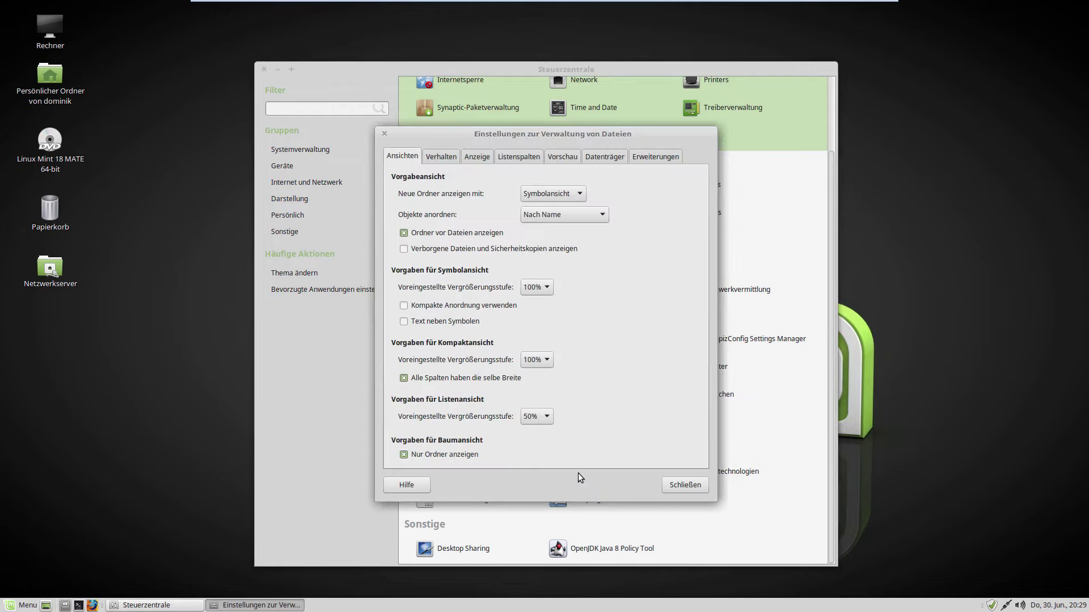
left_click(555, 159)
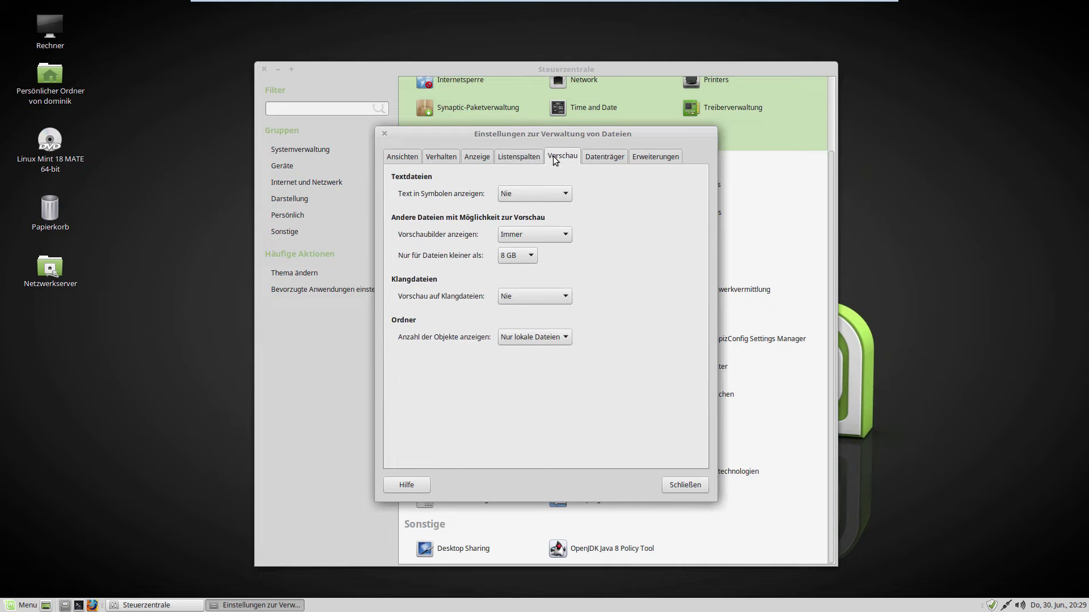
left_click(679, 485)
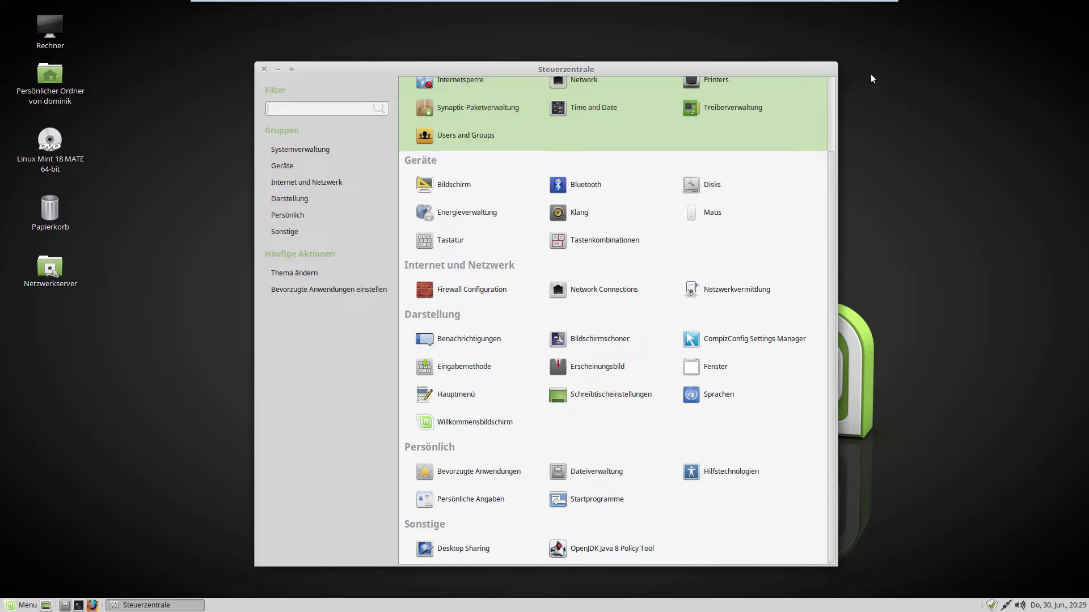
left_click(265, 69)
left_click_drag(267, 77, 606, 301)
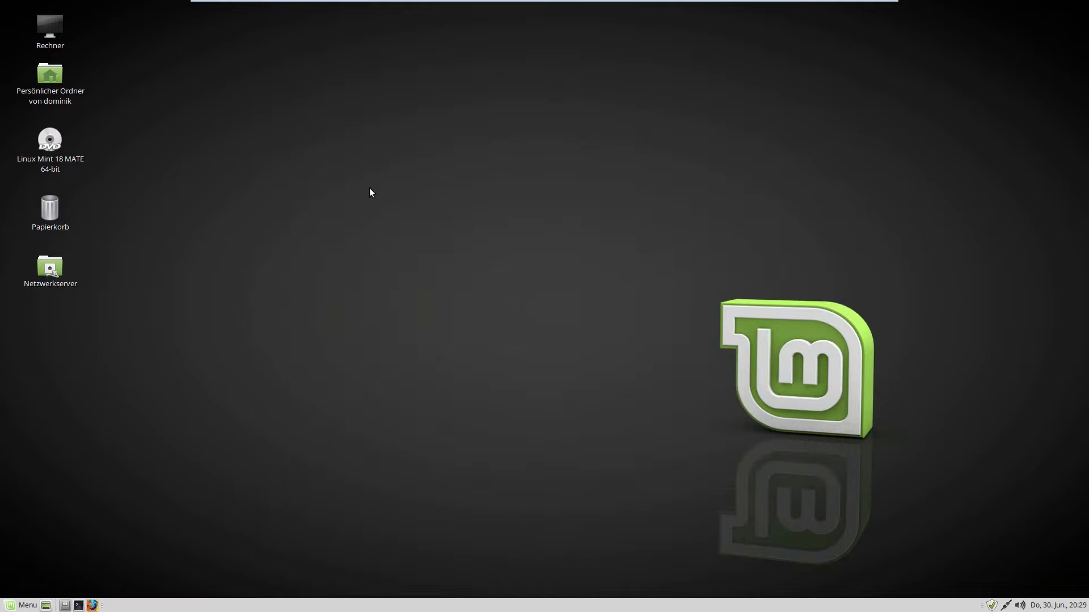
right_click(189, 412)
left_click(122, 479)
Step: Reopen Erscheinungsbild from the Steuerzentrale, try the Mint-Y-Darker theme and switch the desktop to Mint-Y-Dark
left_click(14, 603)
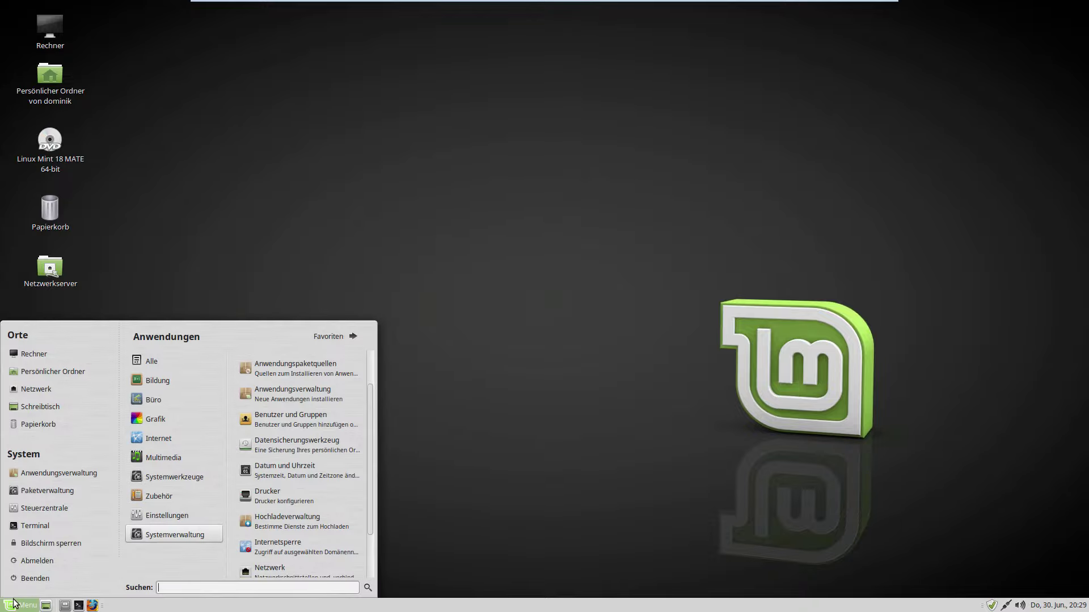
left_click(52, 508)
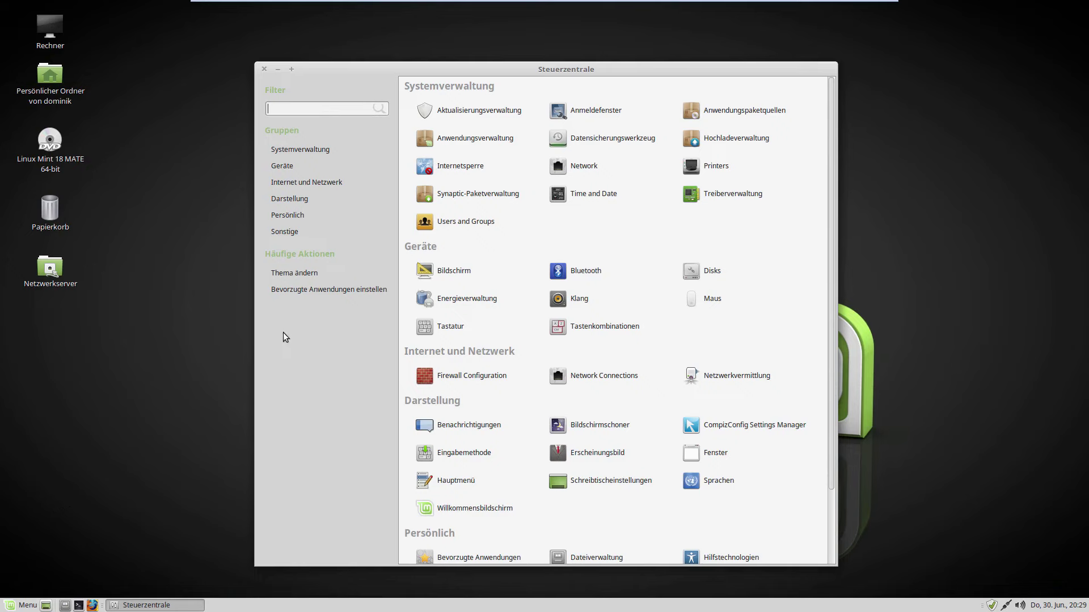
left_click(558, 452)
scroll(564, 338, "down", 5)
left_click(634, 302)
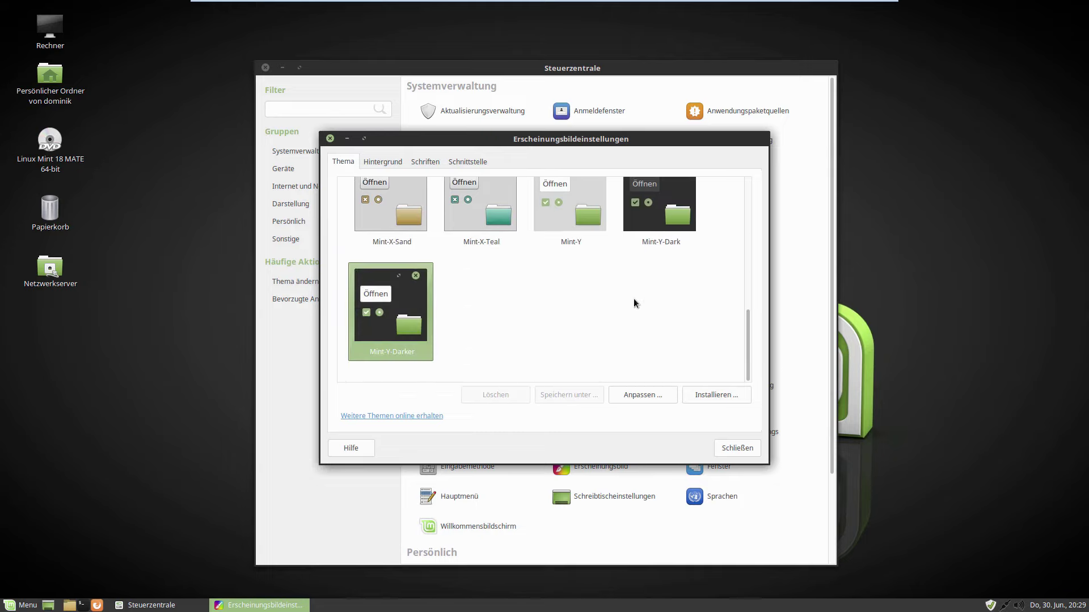
left_click(648, 234)
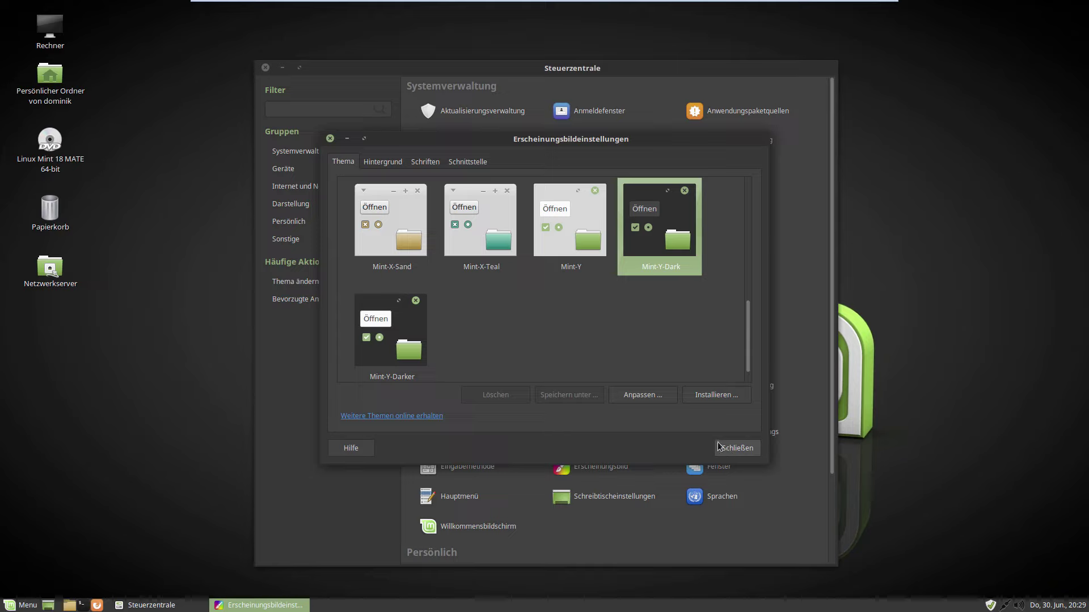
Step: Open the customization of the Mint-Y-Dark theme and view its Fensterinhalt, Farben and Fensterrahmen options
left_click(645, 397)
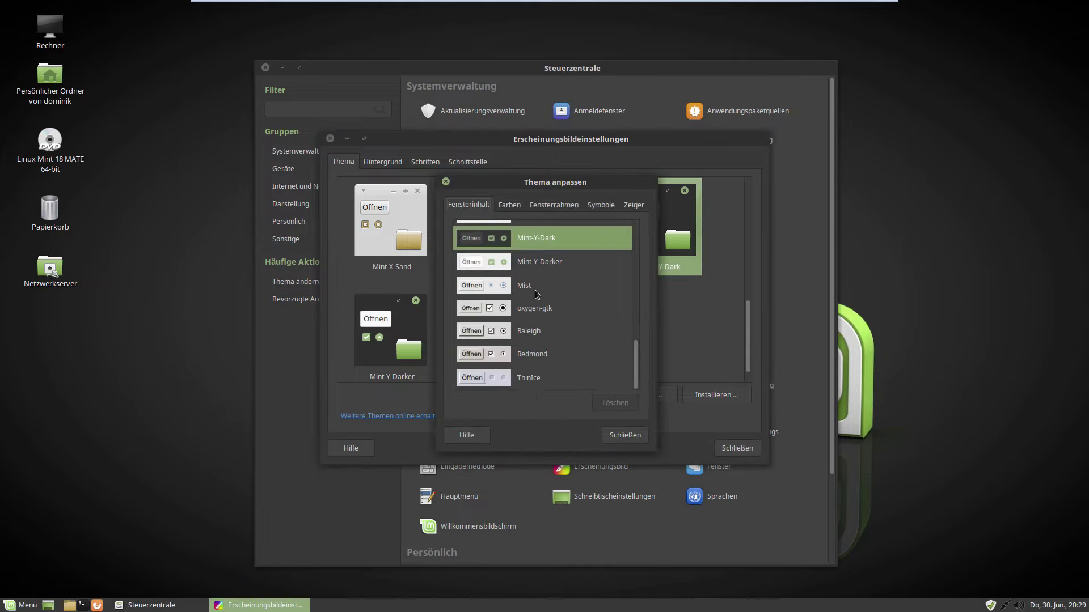
left_click(502, 209)
left_click(555, 205)
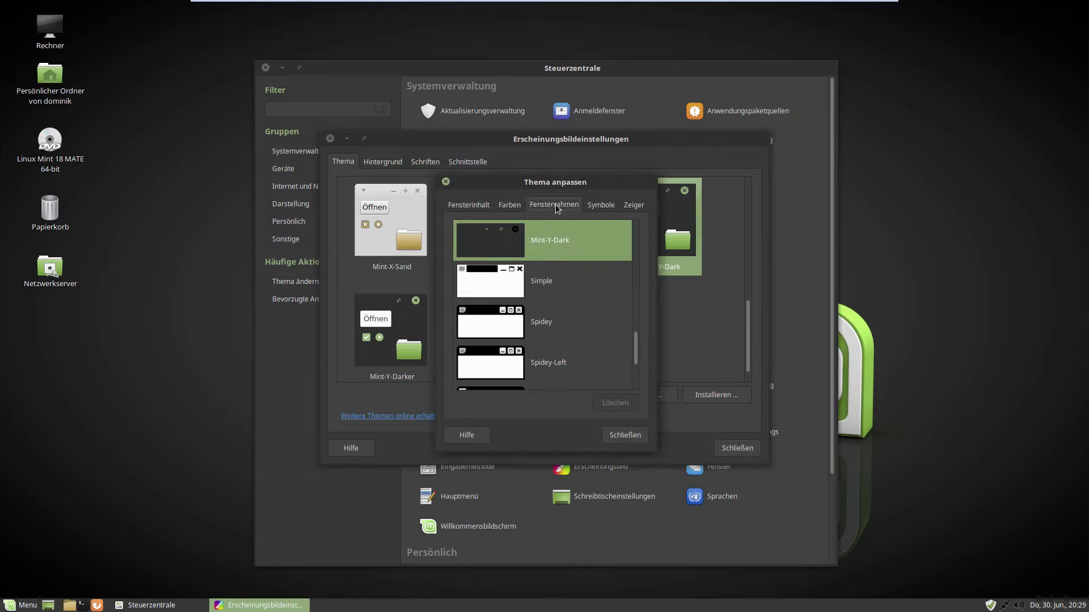
Step: Apply the MATE icon set to the customized theme and browse the other available icon sets
left_click(598, 209)
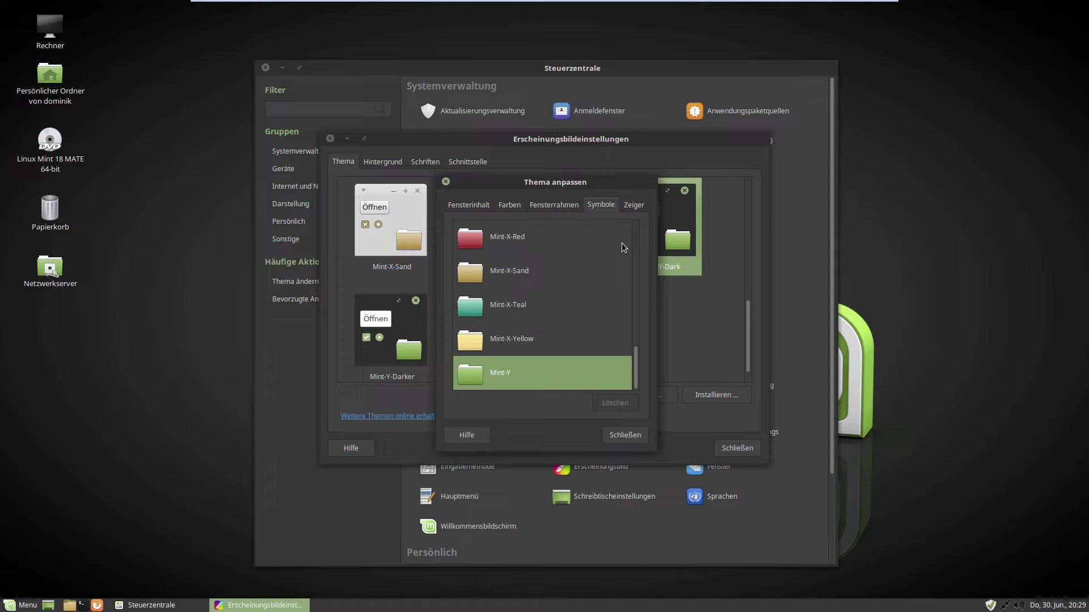
scroll(576, 291, "up", 10)
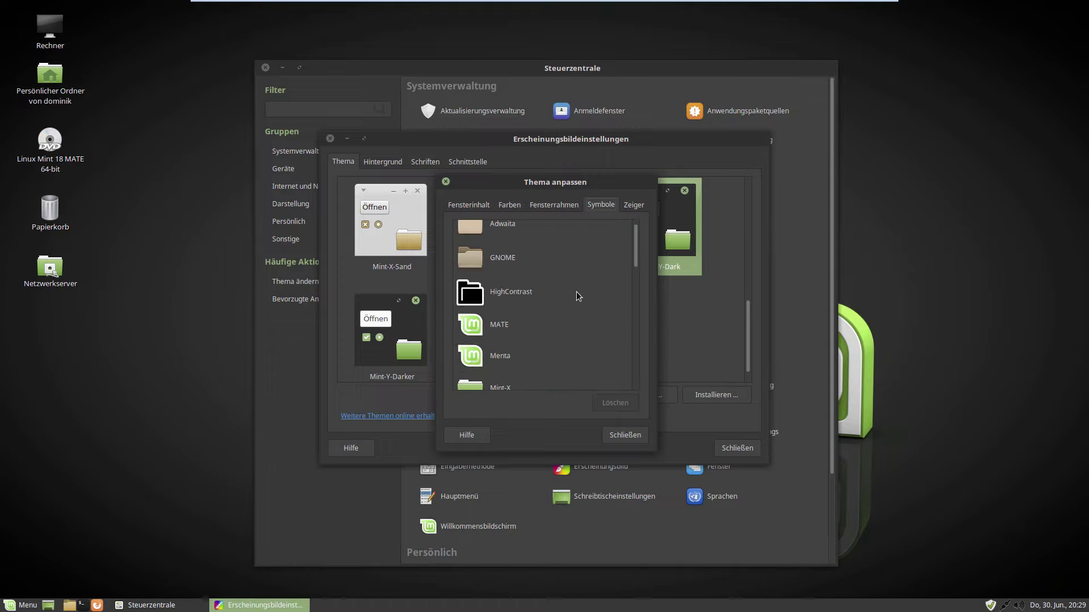
left_click(494, 339)
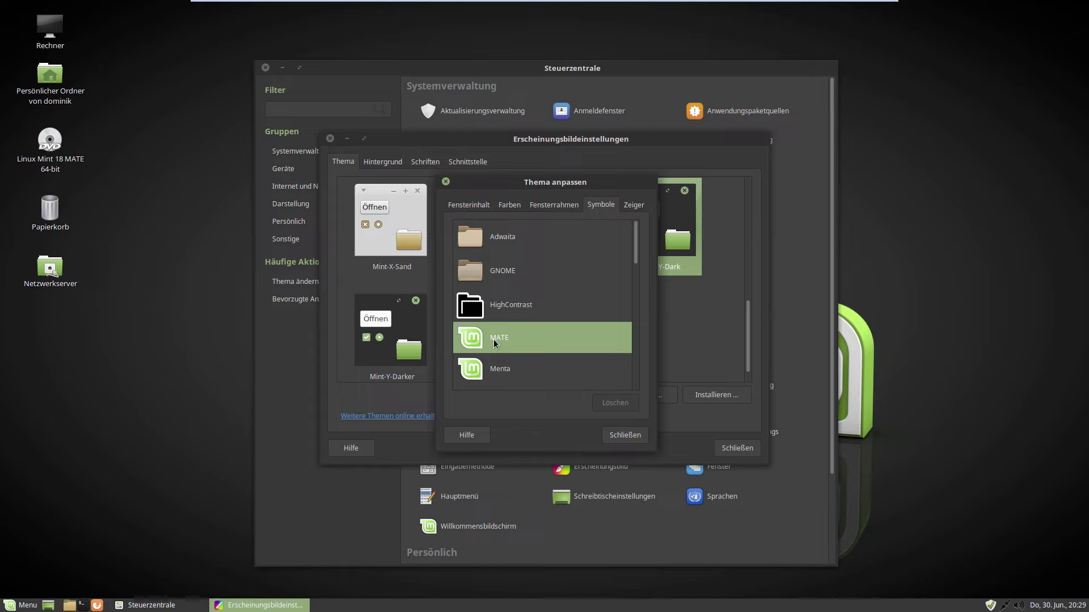
scroll(493, 340, "down", 5)
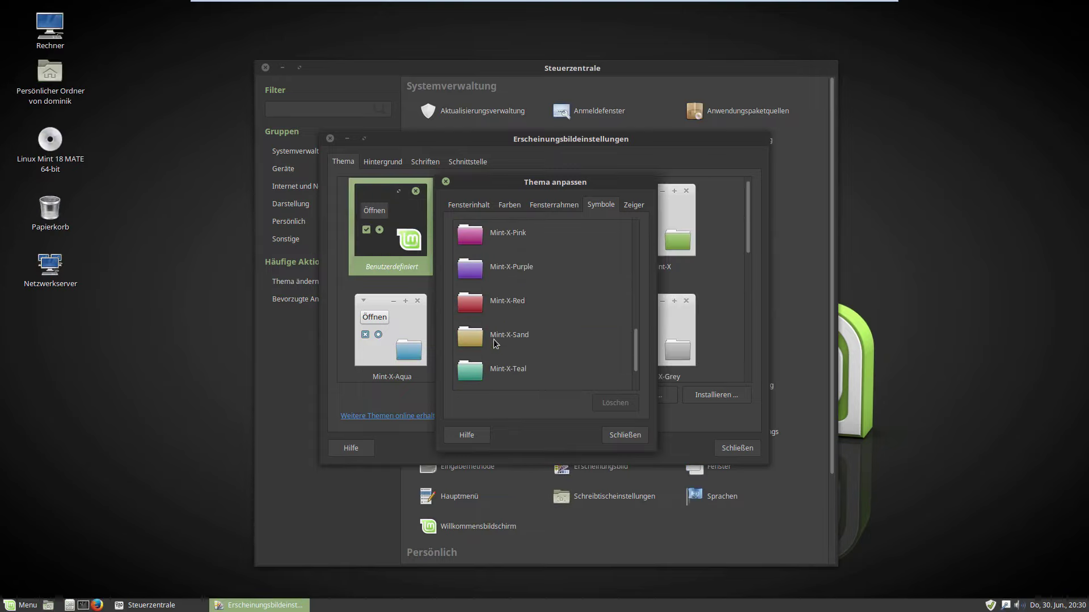
scroll(519, 306, "down", 2)
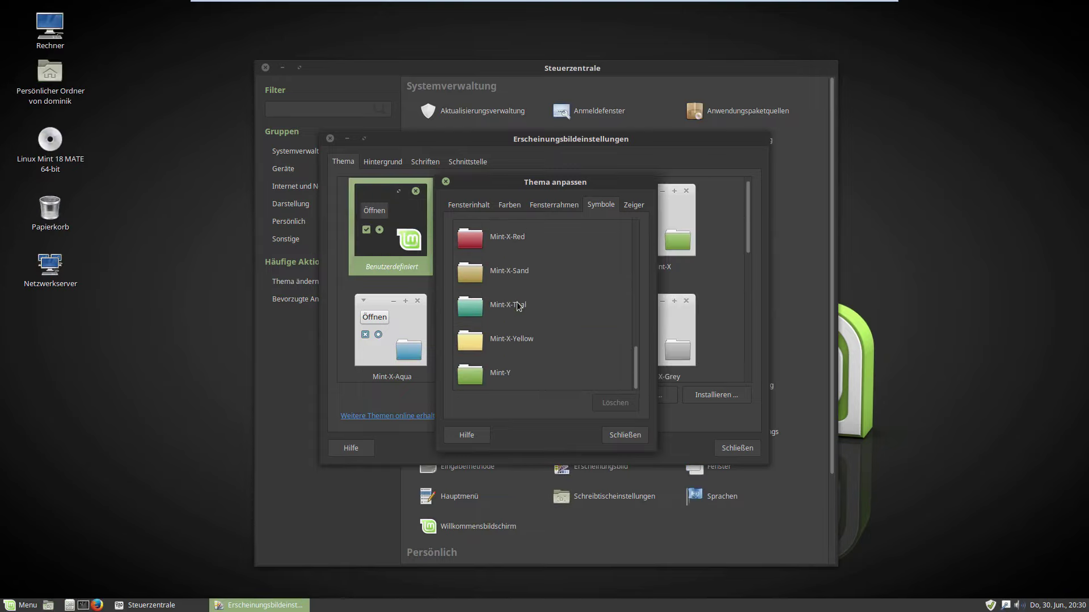
scroll(518, 306, "up", 8)
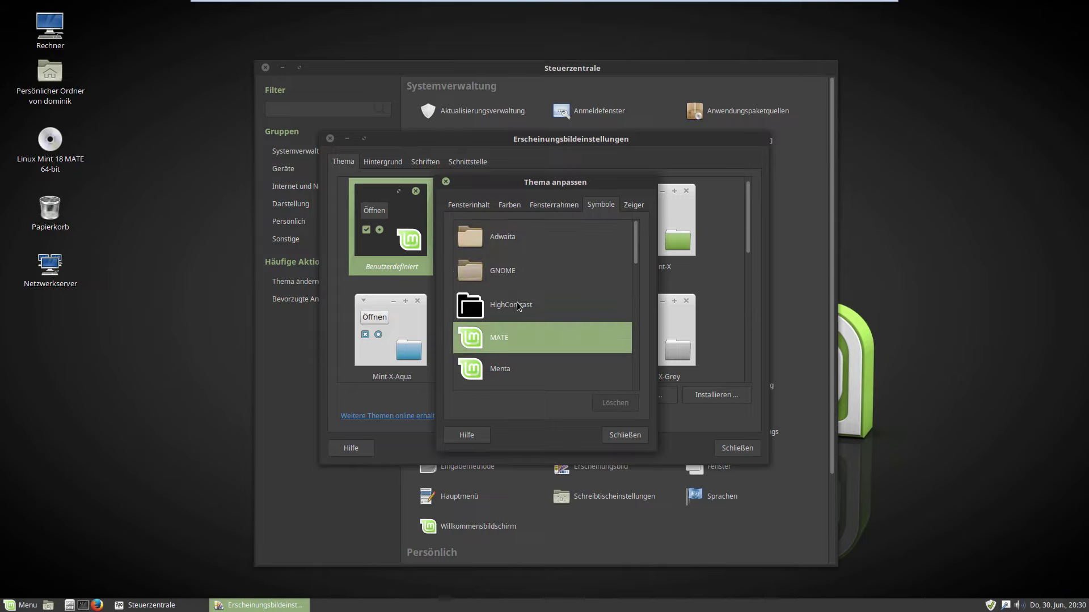
Step: Try the Menta and Mint-X icon sets, apply Mint-Y, and view the Zeiger options before closing the theme customization
scroll(516, 301, "down", 1)
left_click(511, 326)
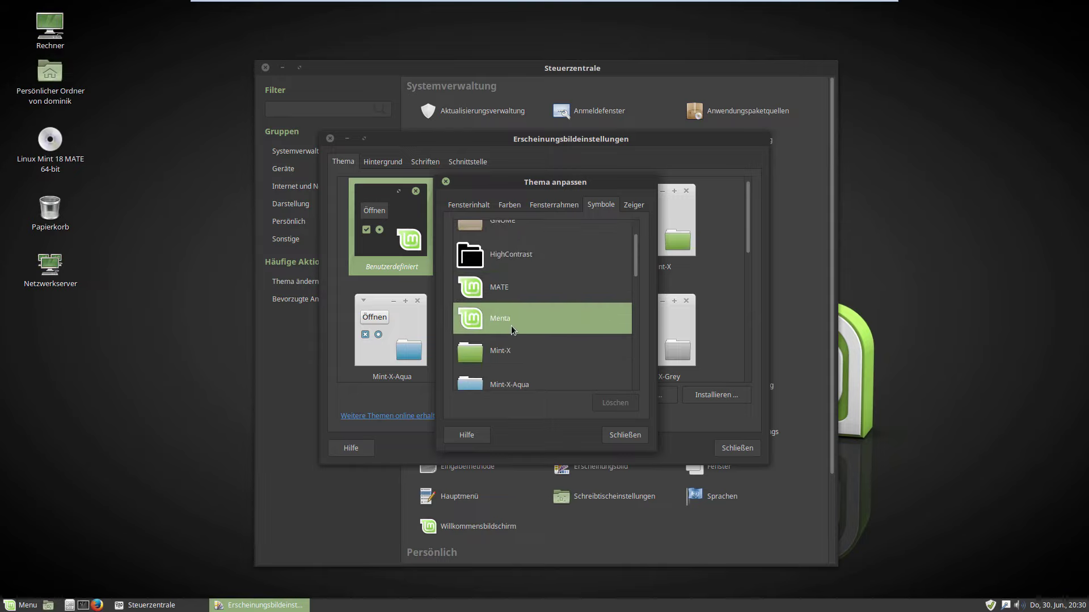
scroll(512, 326, "down", 2)
left_click(501, 297)
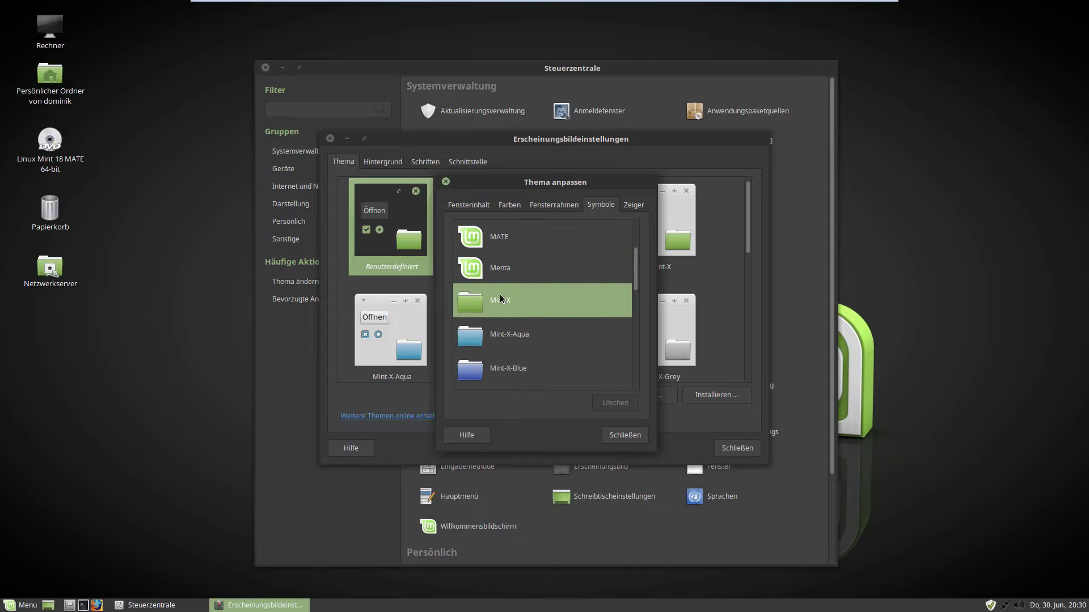
scroll(499, 306, "down", 5)
left_click(497, 375)
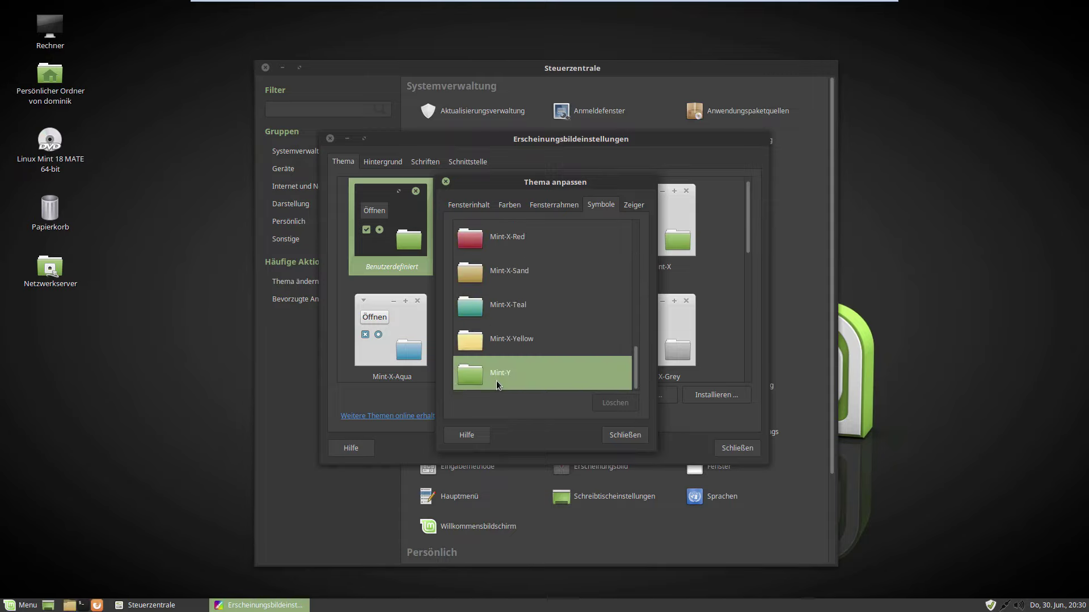
left_click(626, 206)
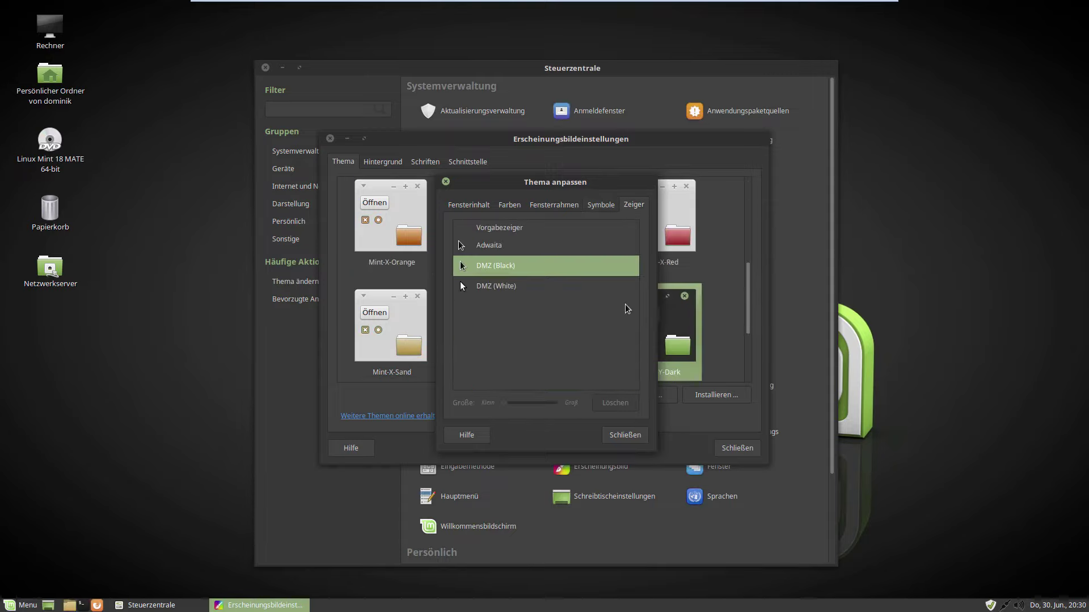
left_click(623, 434)
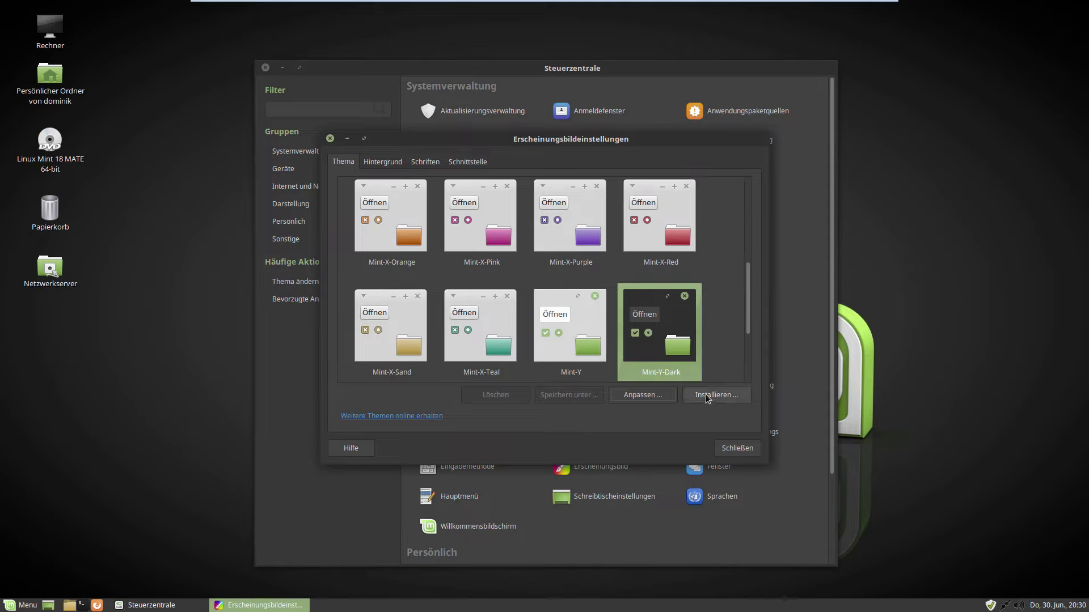
Step: Check the GTK 2.x and GTK 3.x theme links on MATE's online themes page, and close Firefox, Erscheinungsbildeinstellungen and the Steuerzentrale
left_click(416, 418)
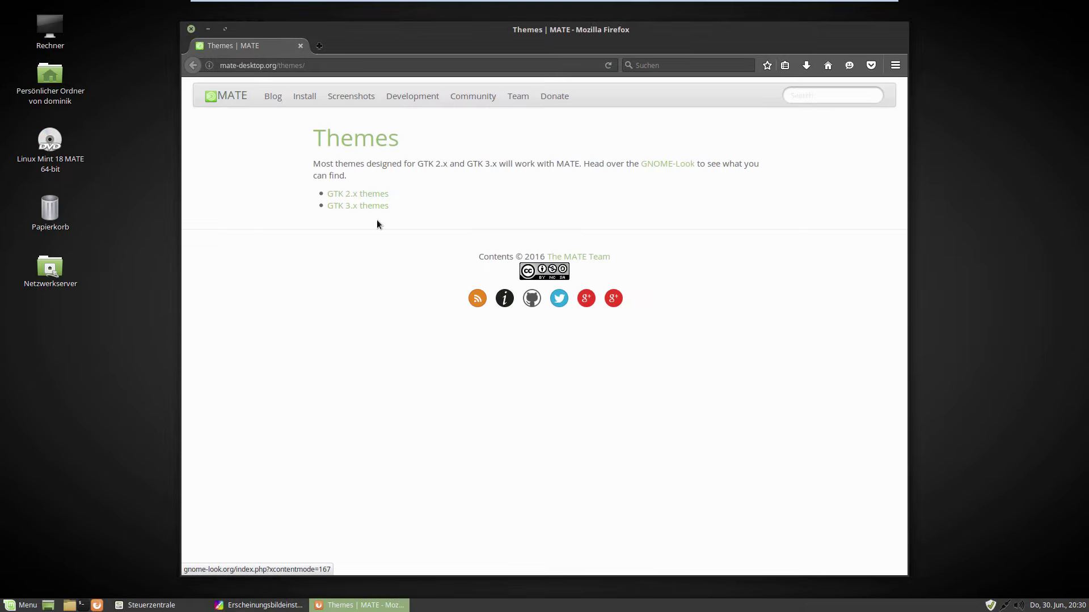
left_click(358, 195)
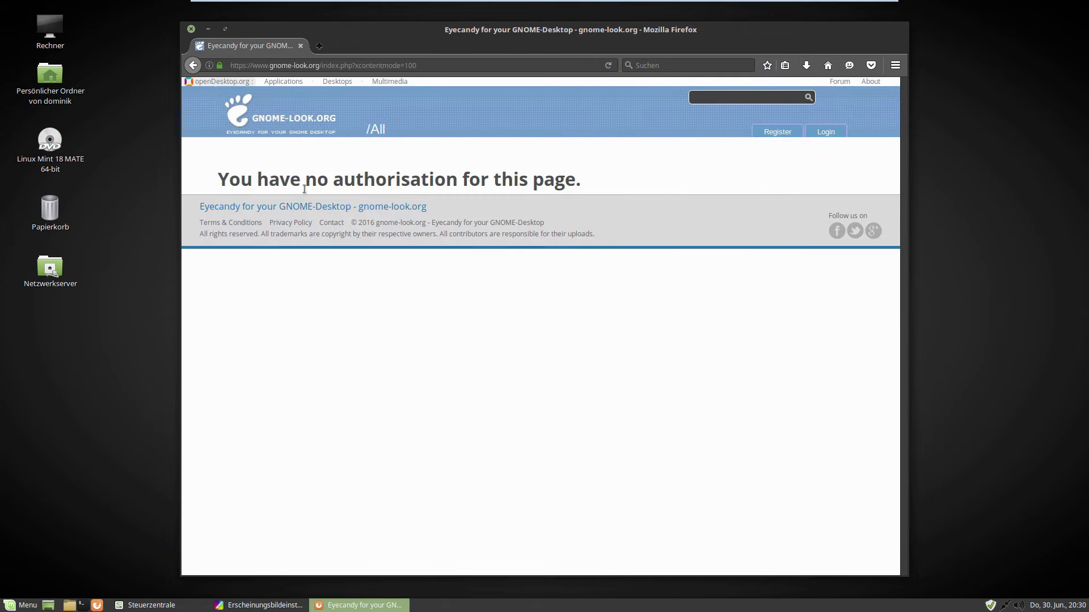
left_click(194, 65)
left_click(335, 210)
left_click(191, 29)
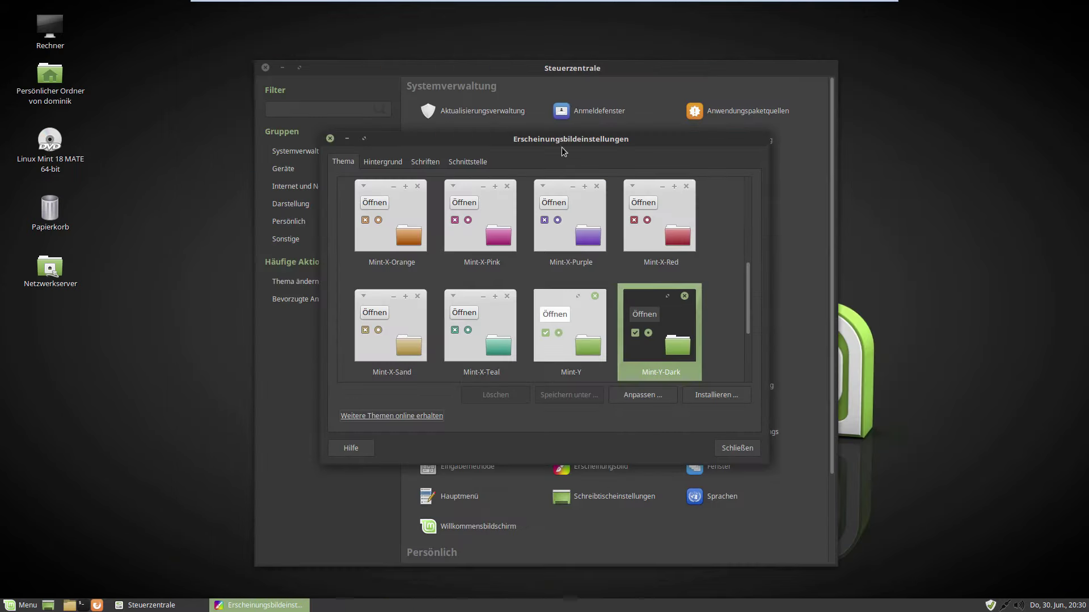
left_click(330, 139)
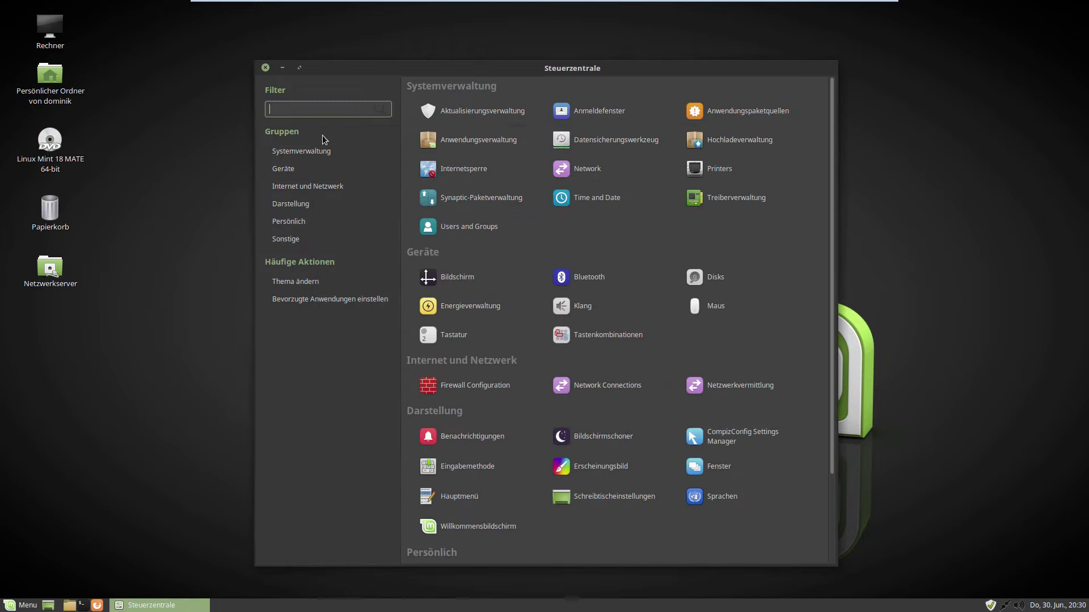
left_click(265, 68)
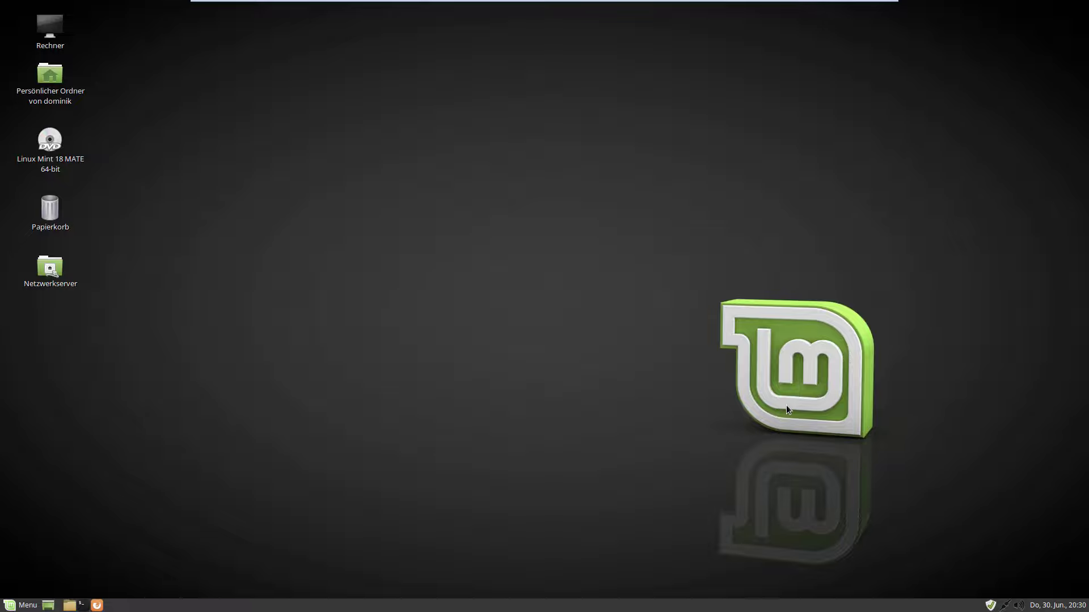